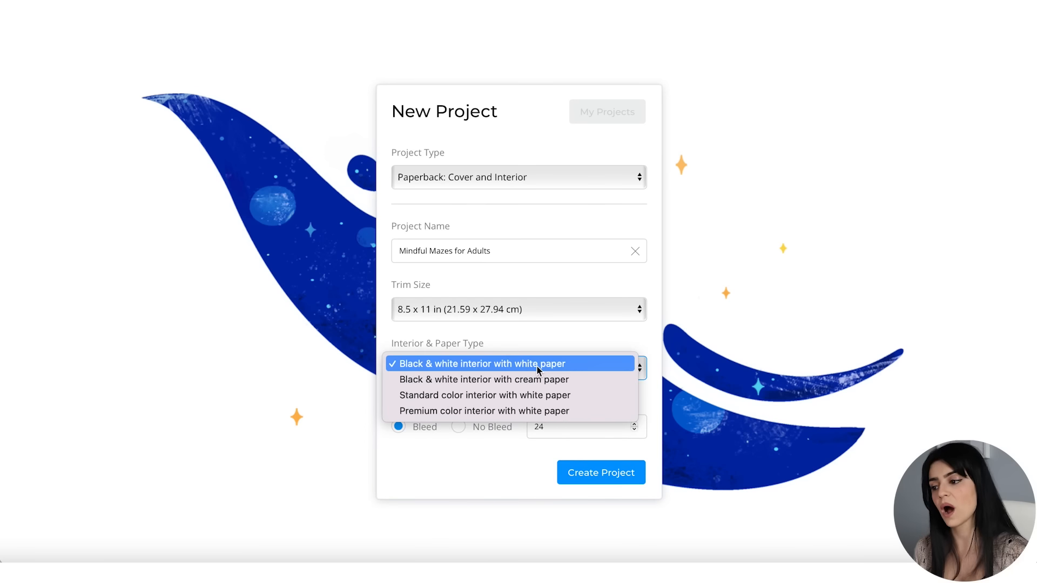
Create the project with black & white interior on white paper and a page count of 150
click(530, 357)
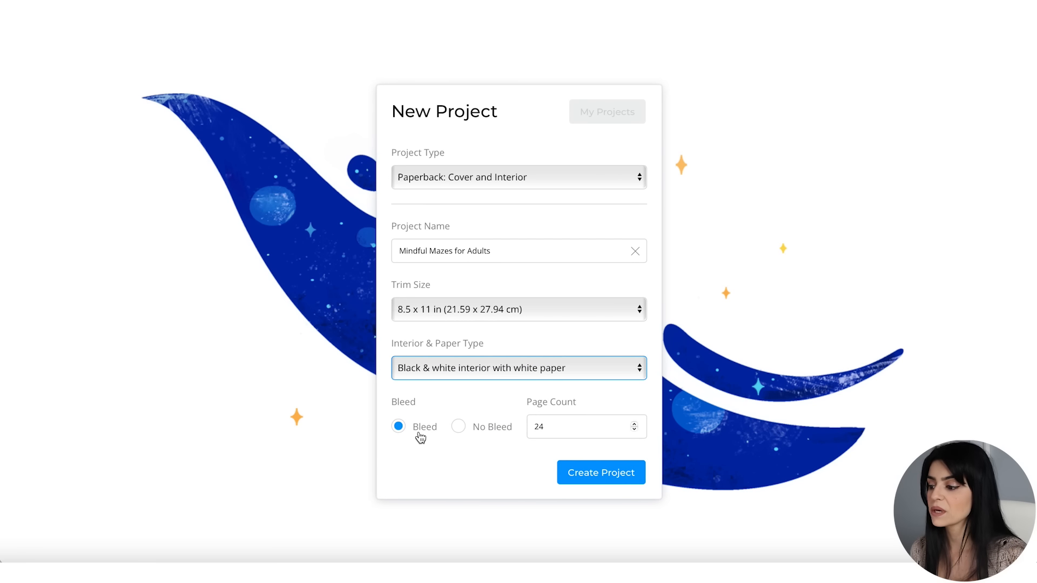
click(571, 427)
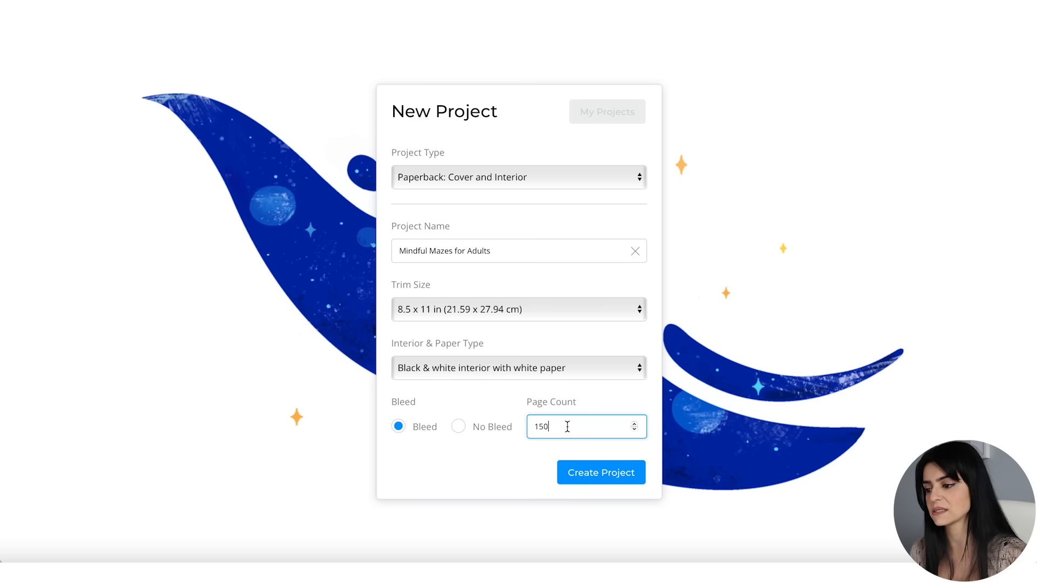
click(622, 480)
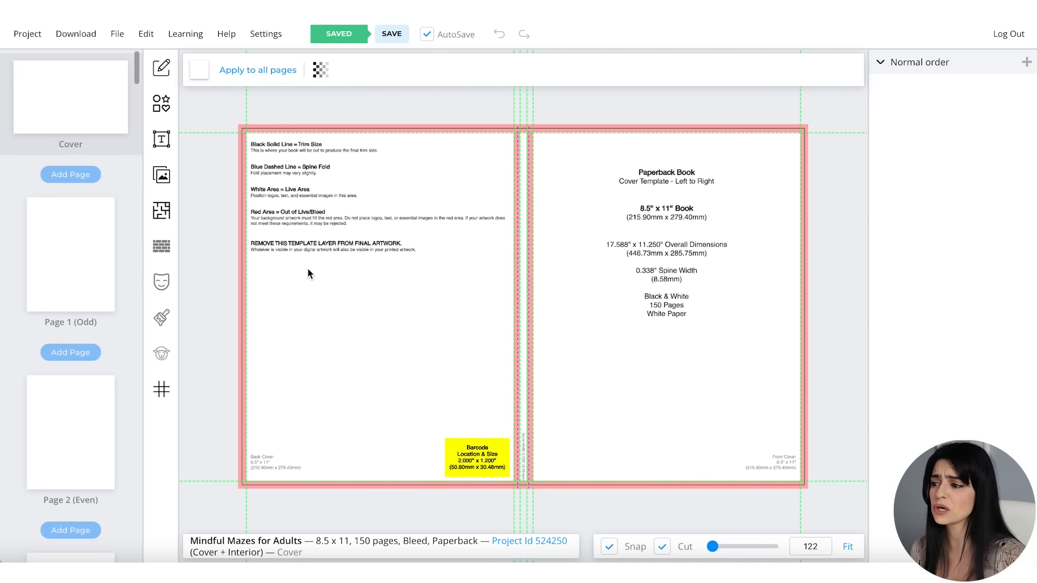
Hide the cover template on the cover page
click(321, 72)
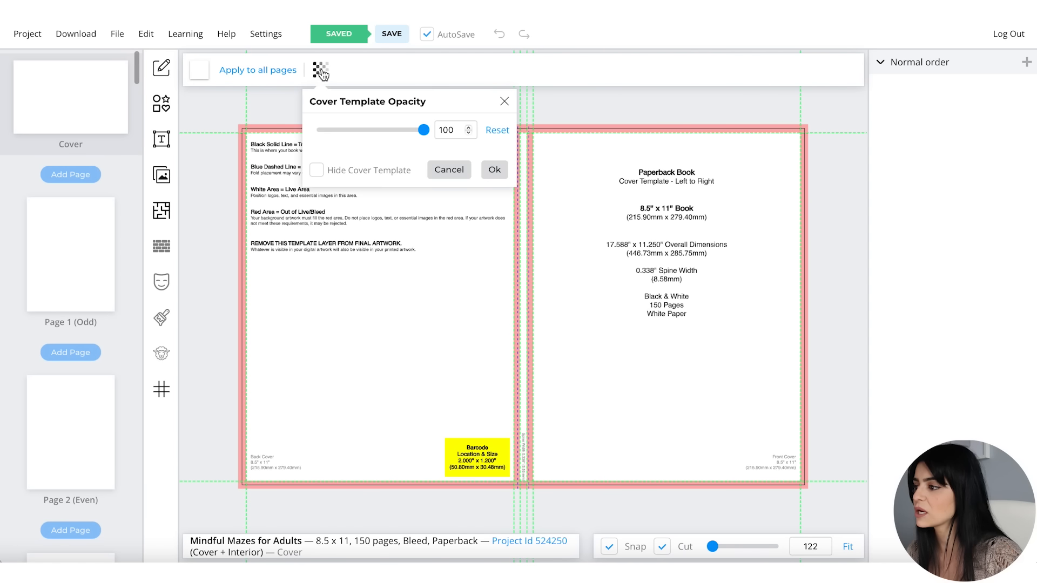
click(318, 171)
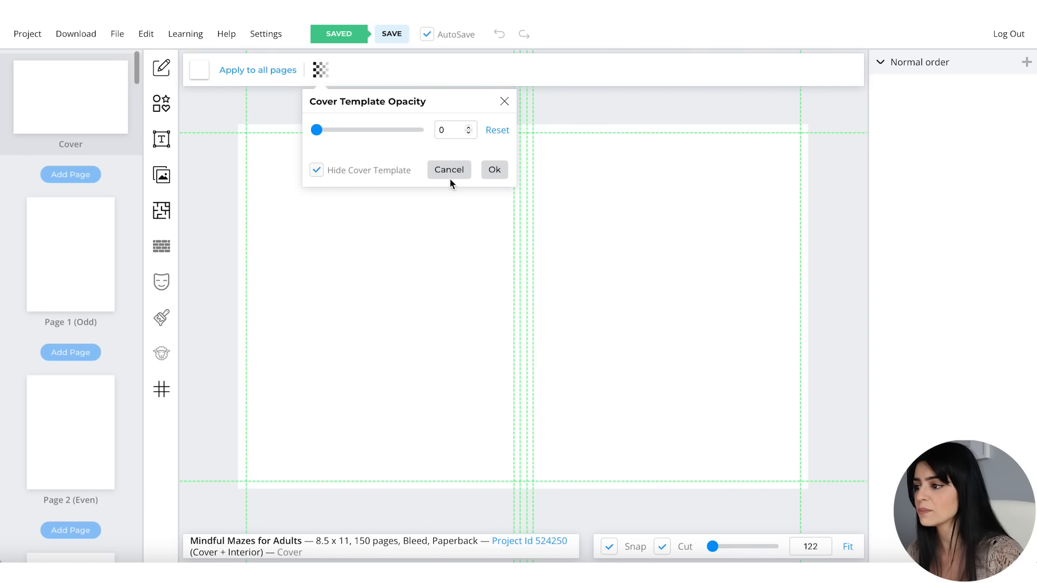
click(493, 171)
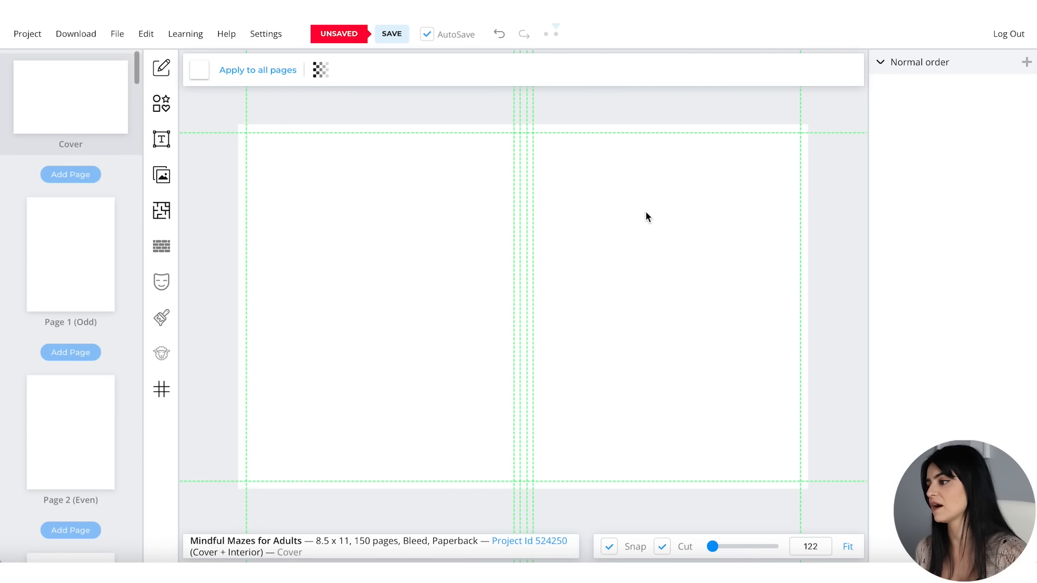
Search Pixabay for "gradient" and insert the peach-to-red gradient painting image on the cover
click(171, 180)
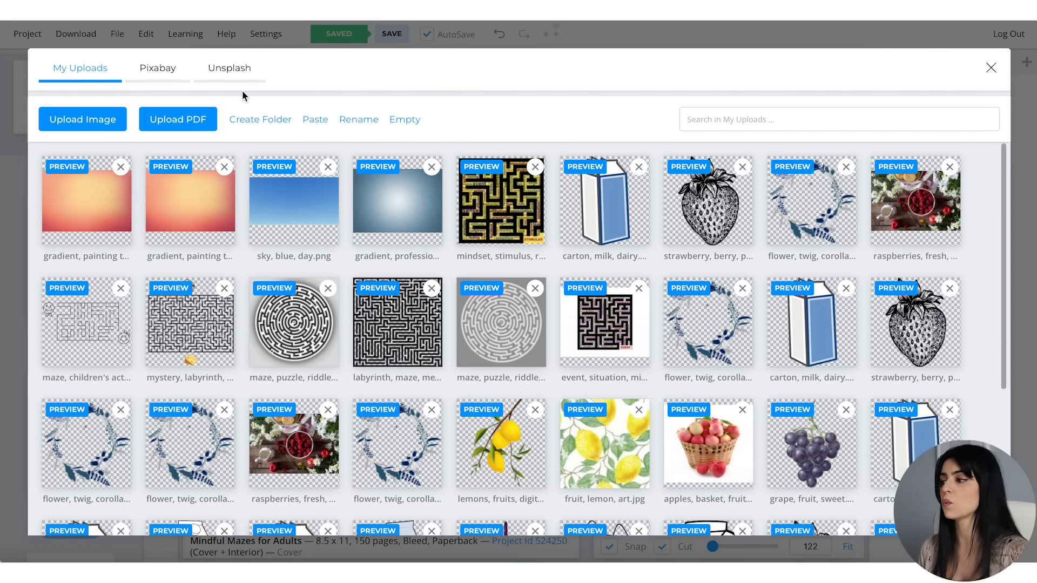
click(168, 76)
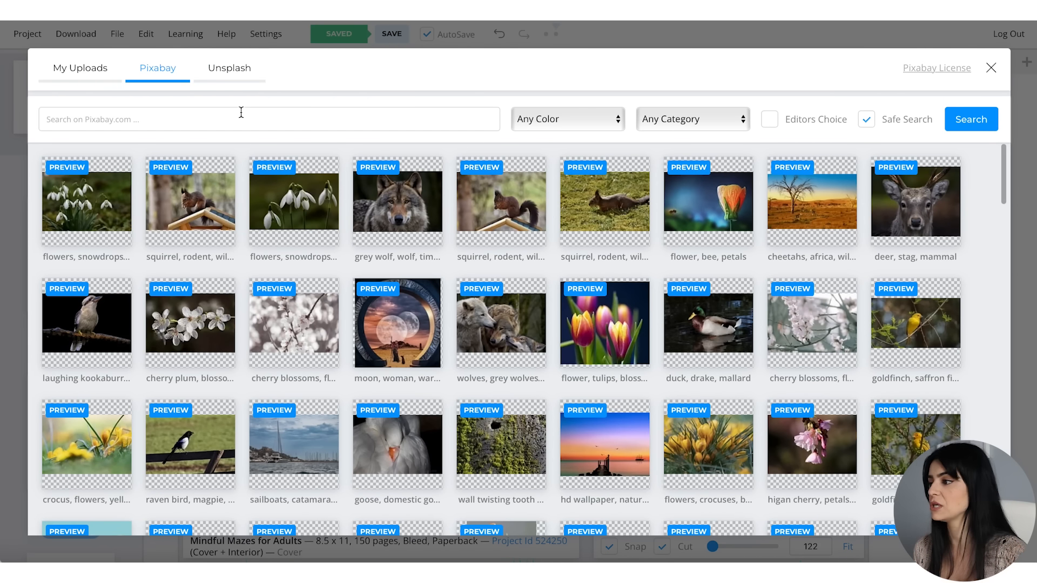
click(130, 121)
text(gradient)
key(Return)
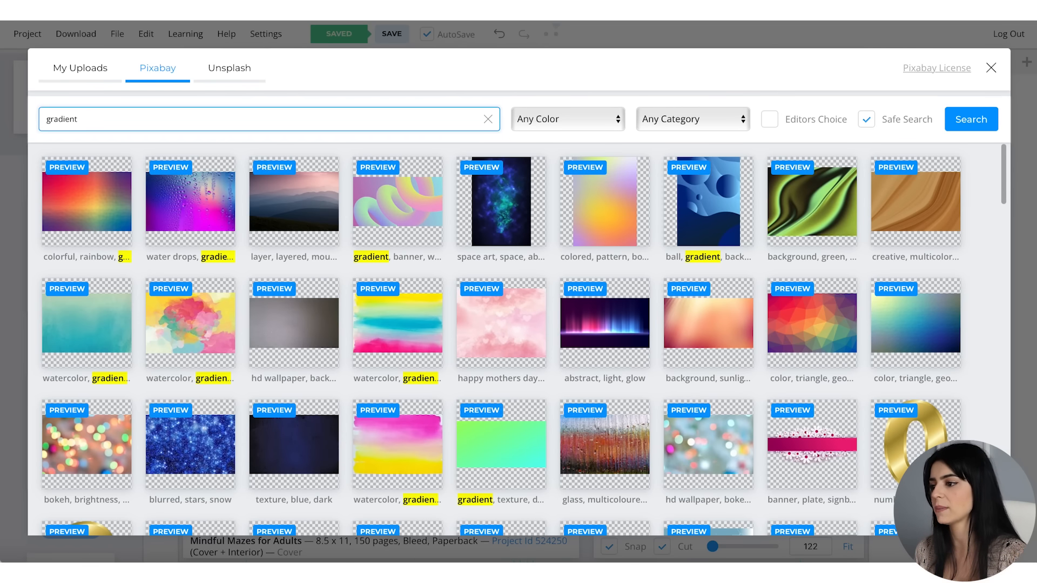
scroll(444, 312, down, 3)
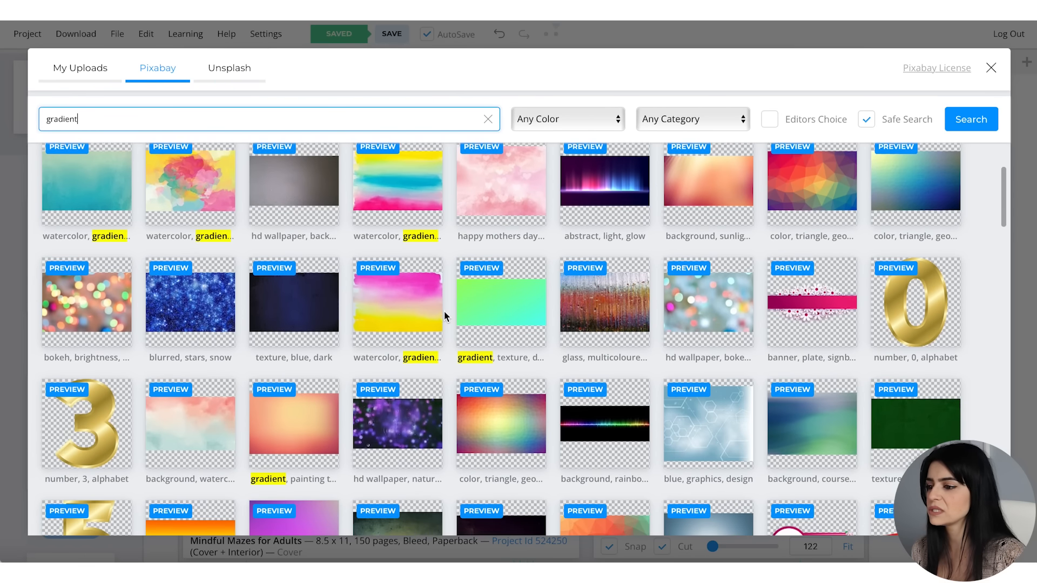
scroll(444, 313, down, 4)
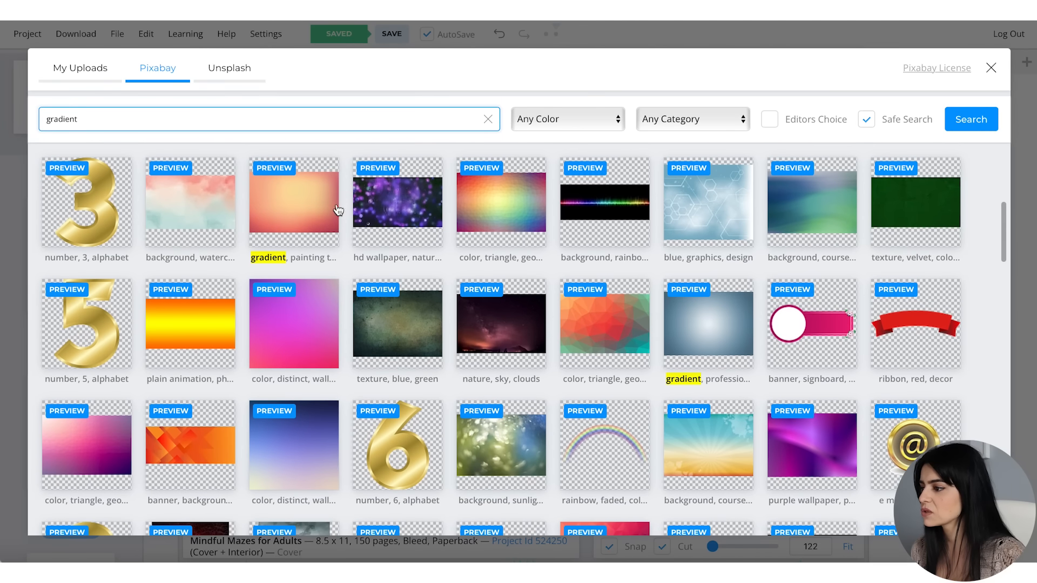
click(323, 209)
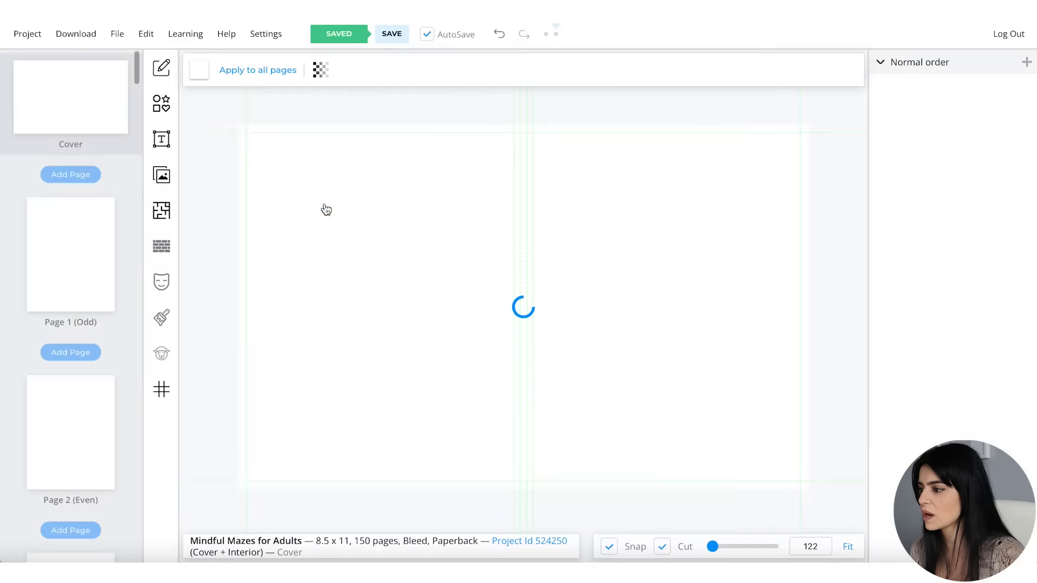
Enlarge the gradient image to fill the whole cover past its edges and rotate it upside down
drag(530, 215, 384, 138)
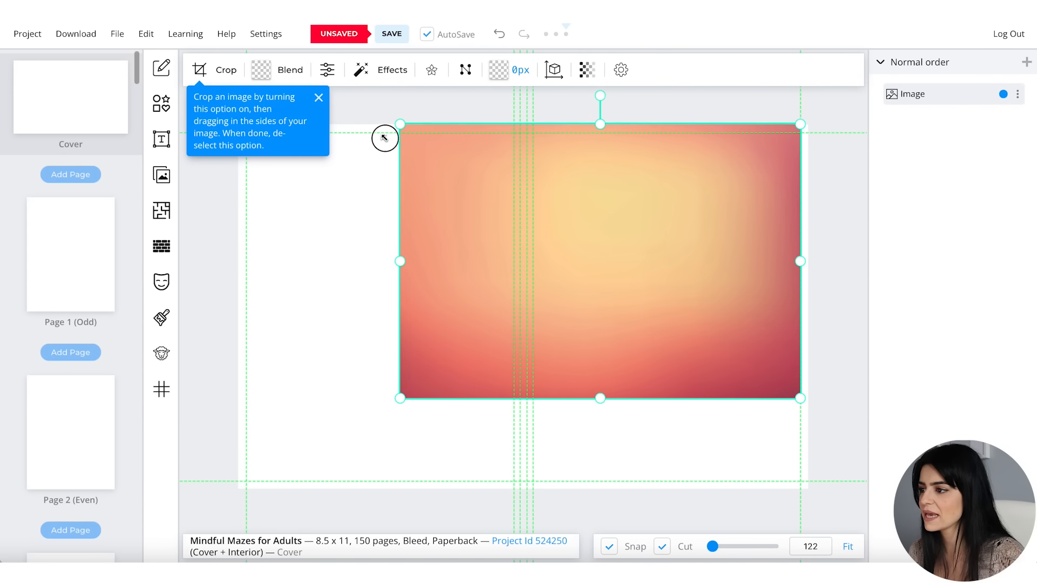
drag(400, 398, 236, 508)
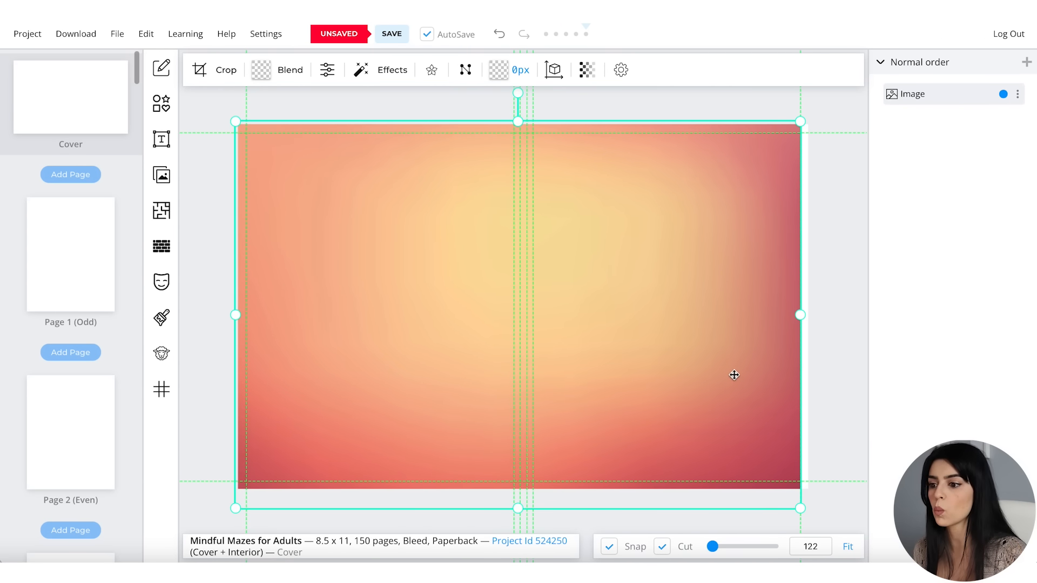
drag(801, 315, 814, 315)
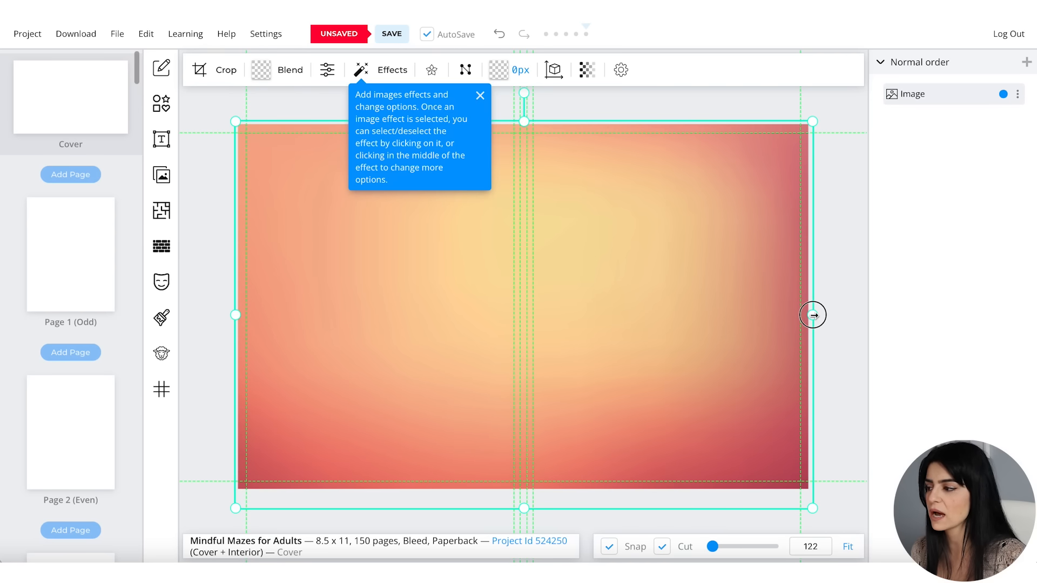
drag(524, 93, 529, 486)
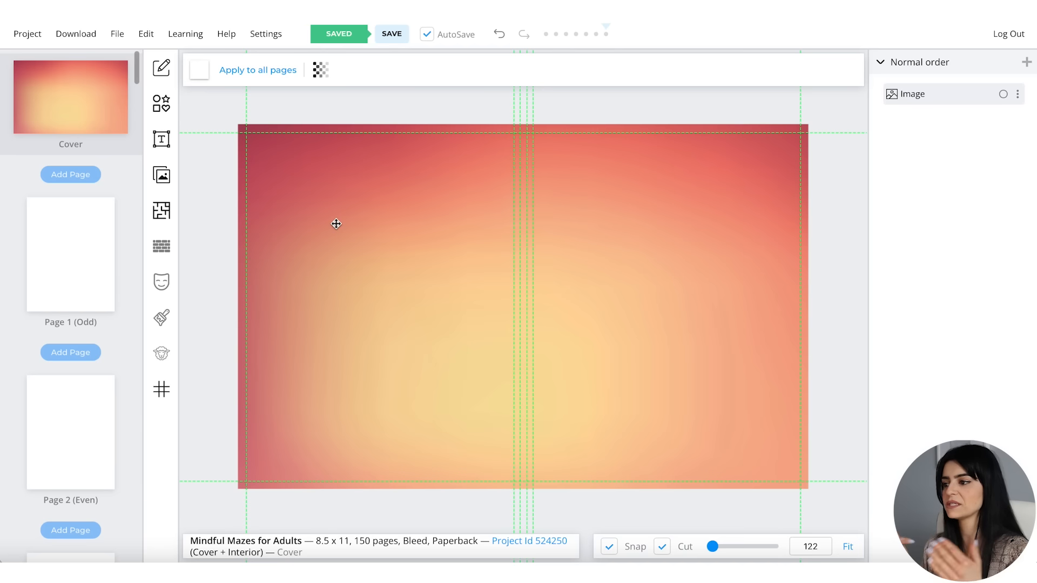
Add a rectangle stretched across the full cover width and fill it with white
click(162, 107)
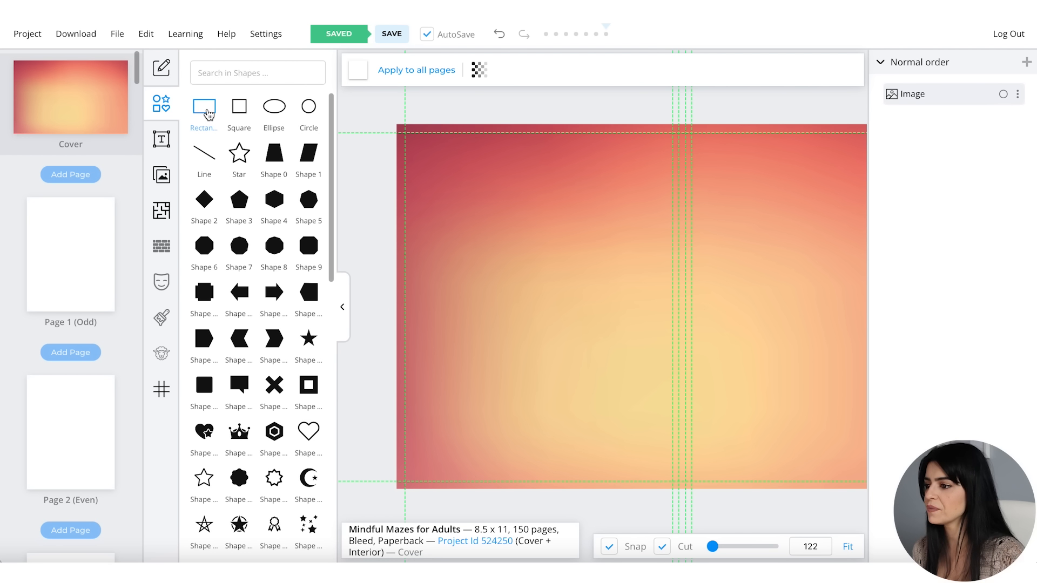
click(209, 114)
click(848, 547)
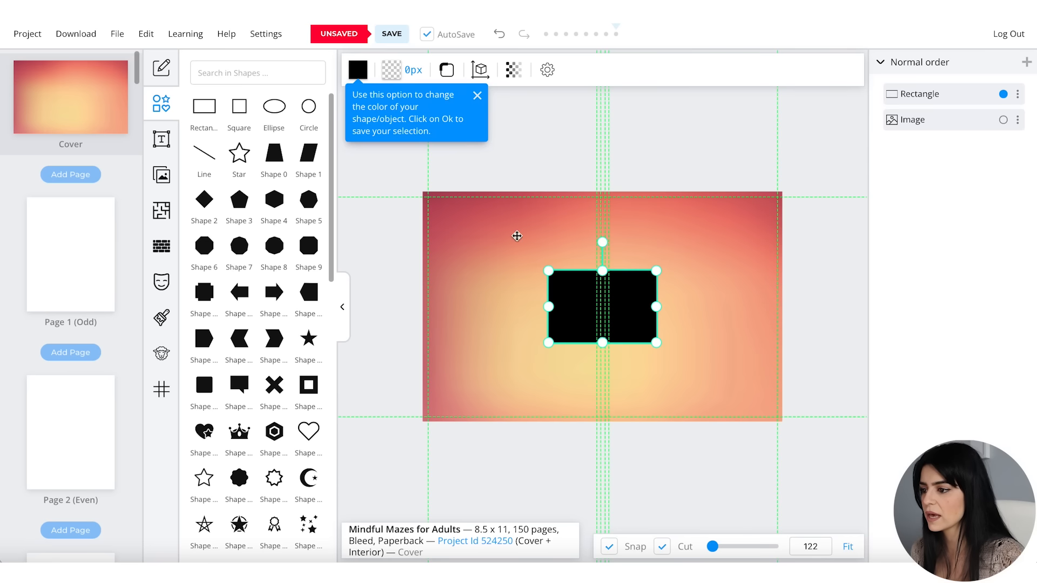
drag(548, 307, 416, 306)
drag(648, 307, 788, 306)
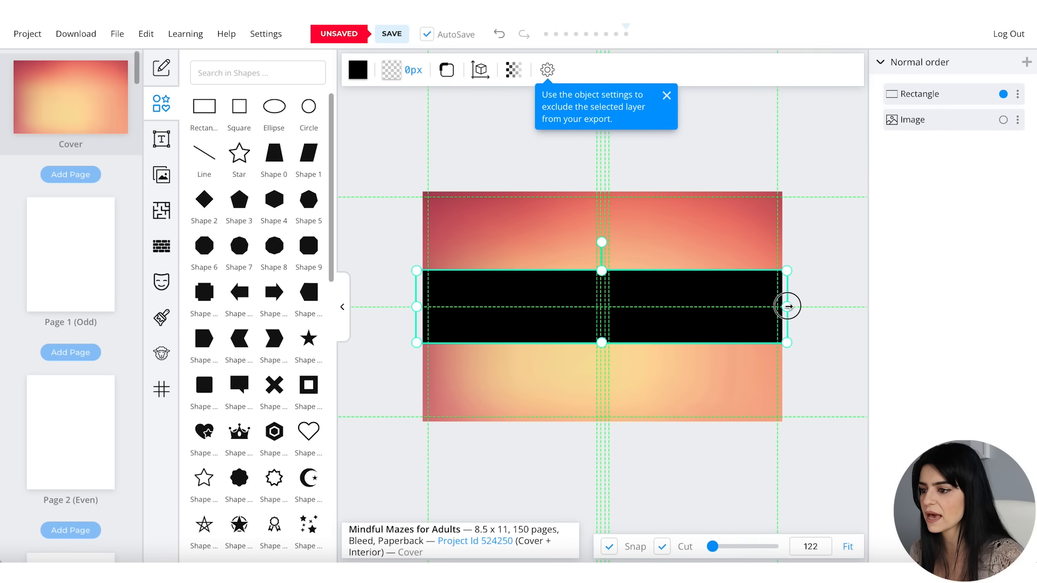
click(358, 71)
click(456, 136)
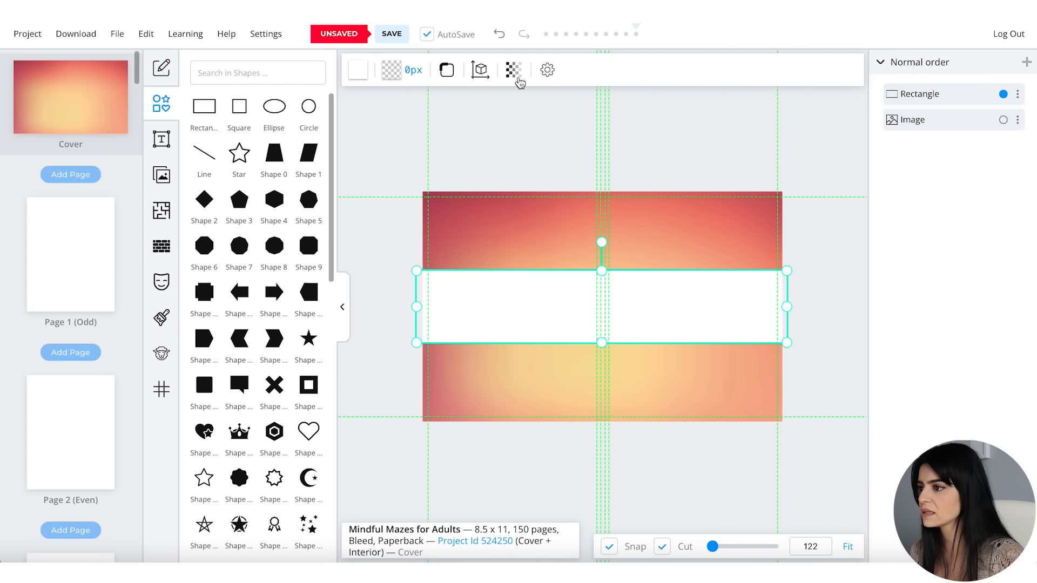
Set the white band's opacity to 50 and move it up into the cover's upper half
click(513, 69)
double_click(640, 130)
text(50)
drag(754, 280, 752, 250)
click(832, 279)
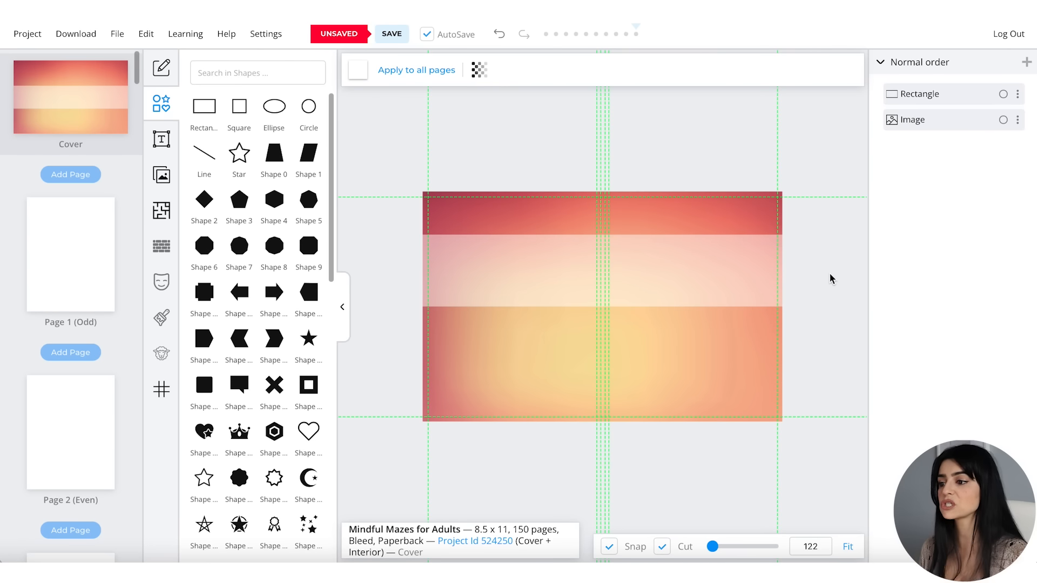
Add a heading to the cover with the text "MINDFUL MAZES"
click(161, 138)
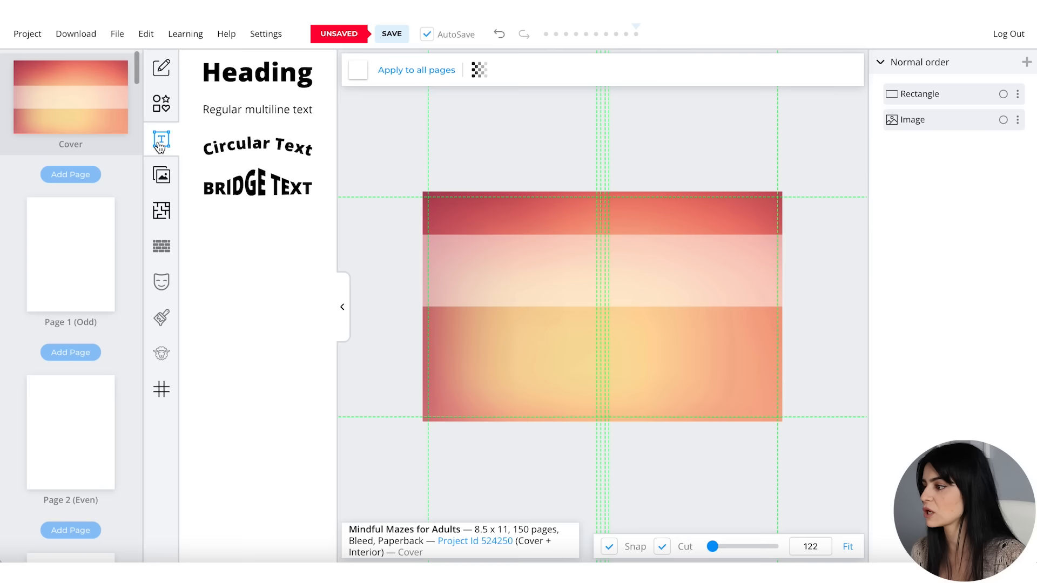
click(263, 87)
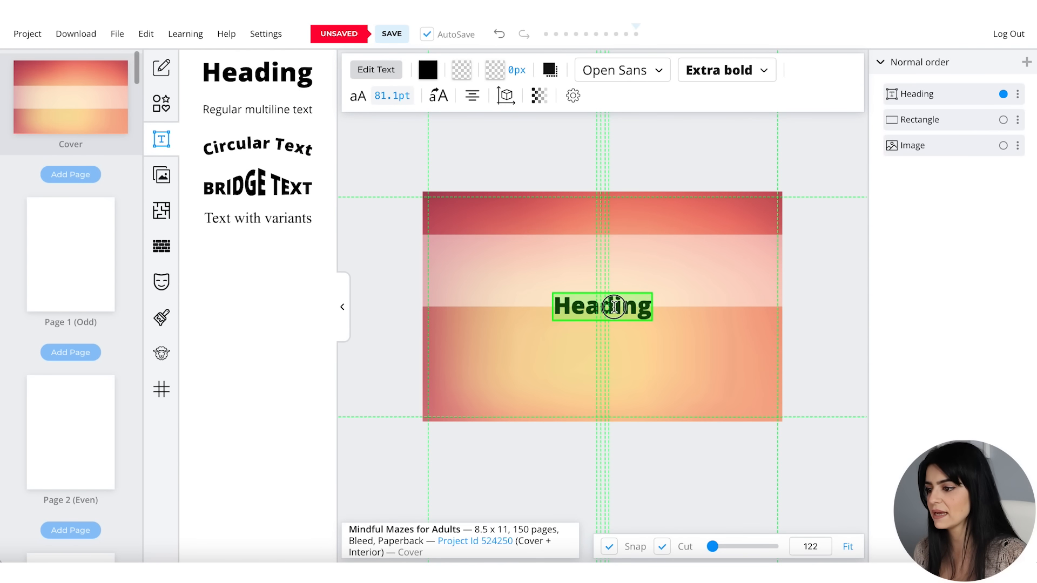
double_click(614, 307)
text(MINDFU)
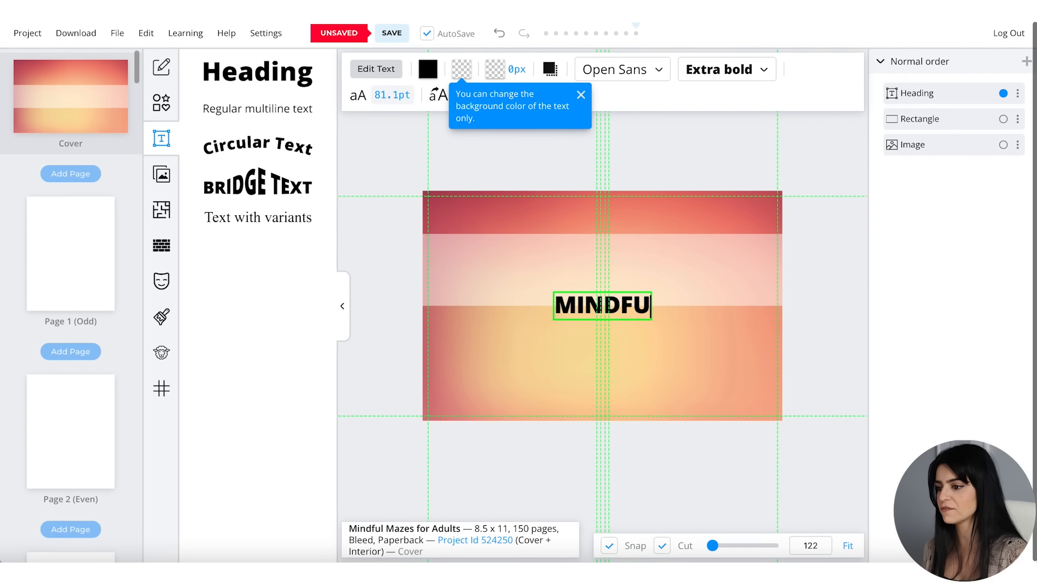
text(L MAZES)
click(683, 167)
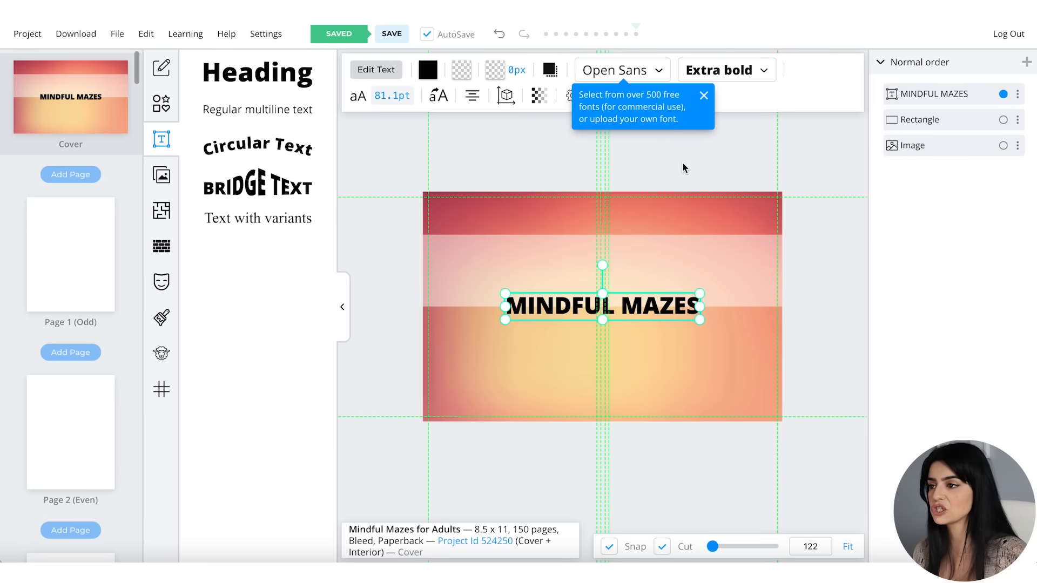
Change the MINDFUL MAZES title's font to Anton
click(647, 75)
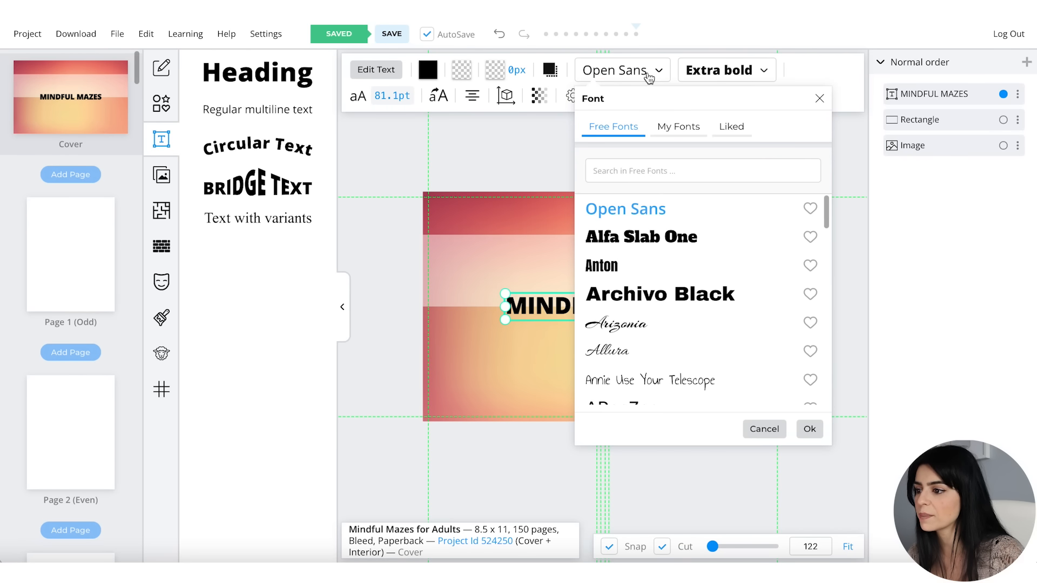
click(604, 268)
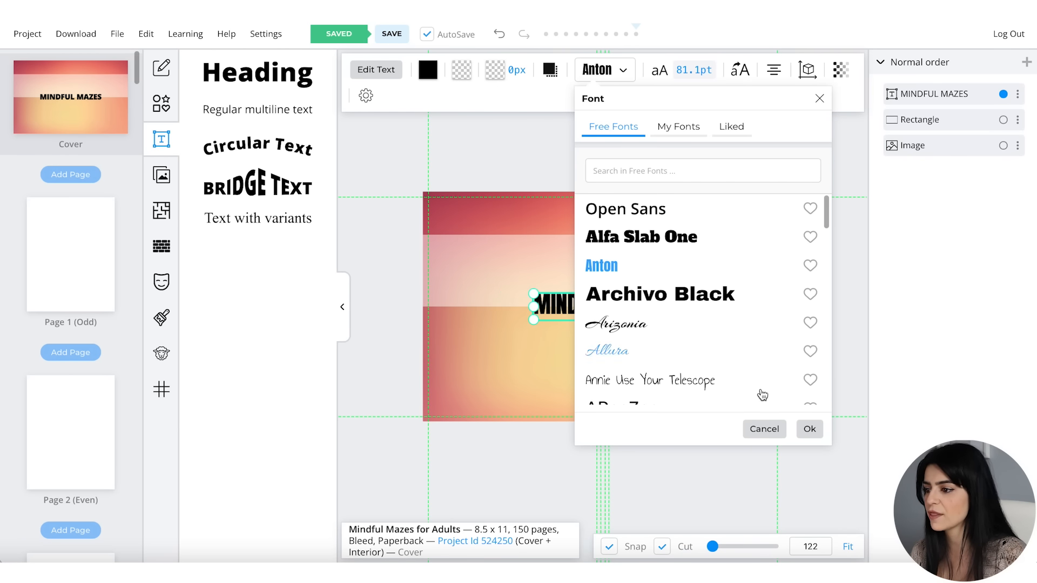
click(810, 429)
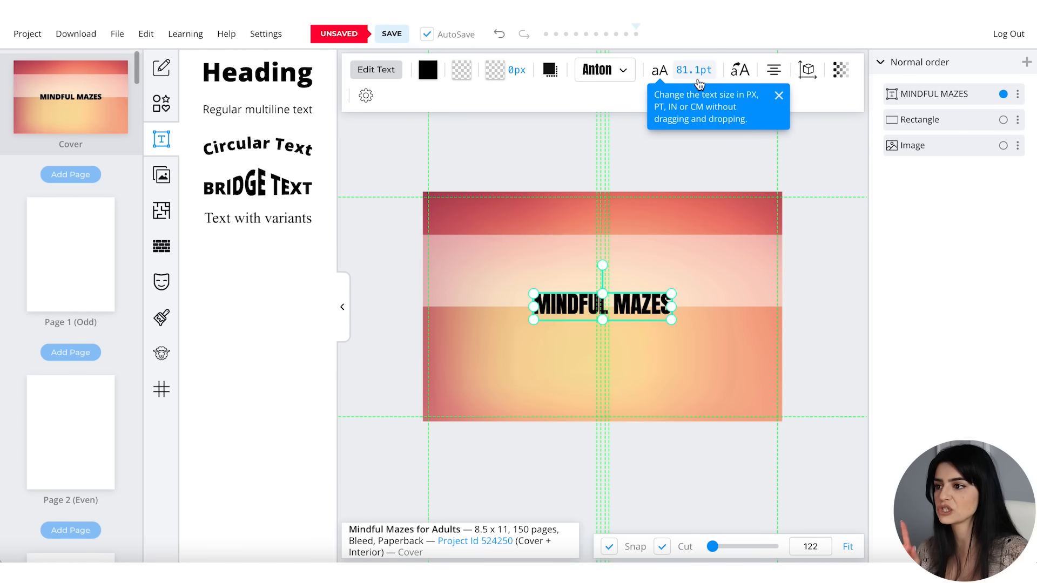
Set the title's font size to 288 px and slightly widen its character spacing
click(656, 73)
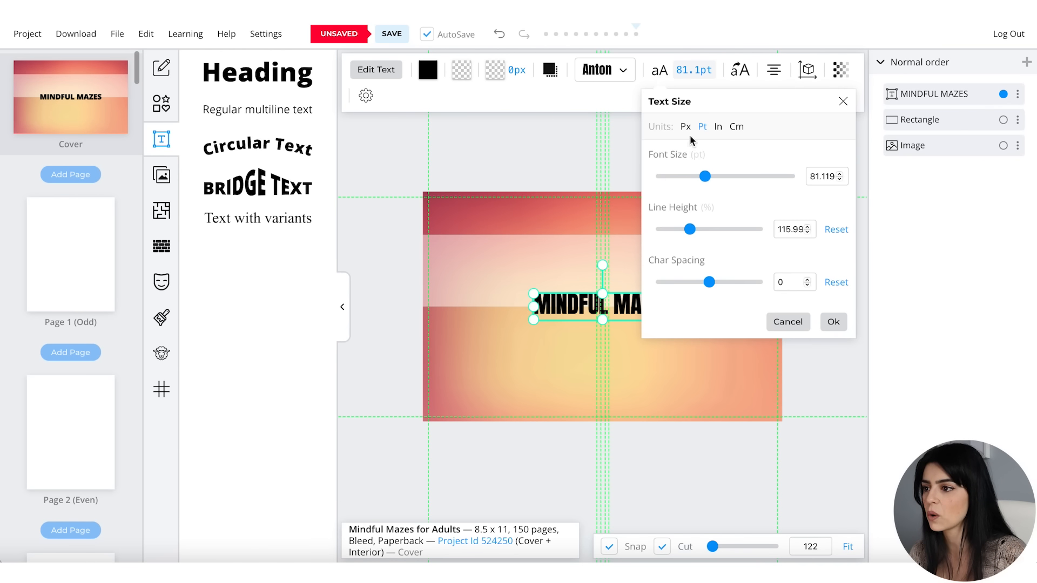
drag(705, 177, 697, 177)
click(712, 282)
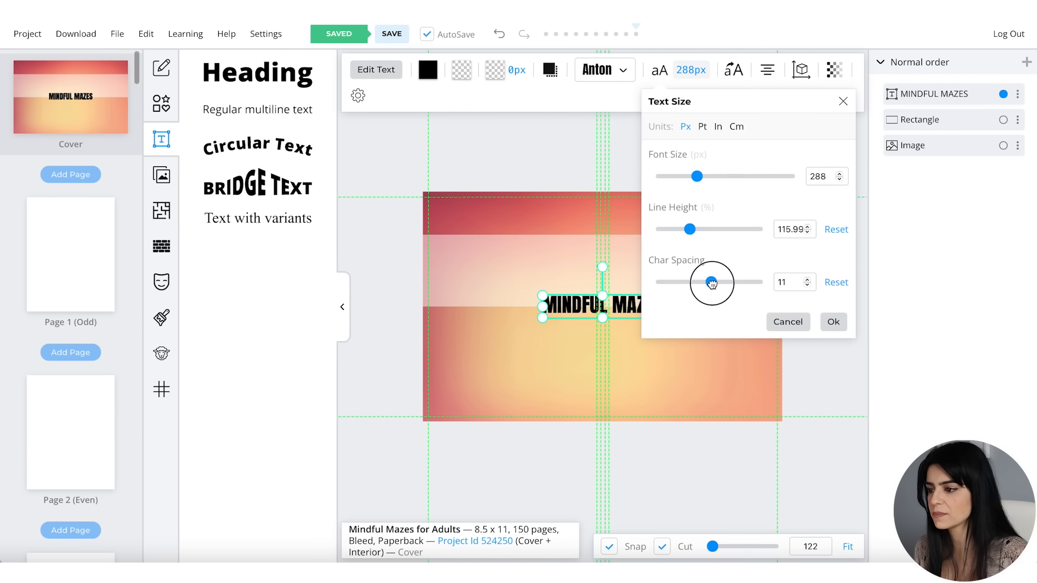
drag(712, 282, 714, 282)
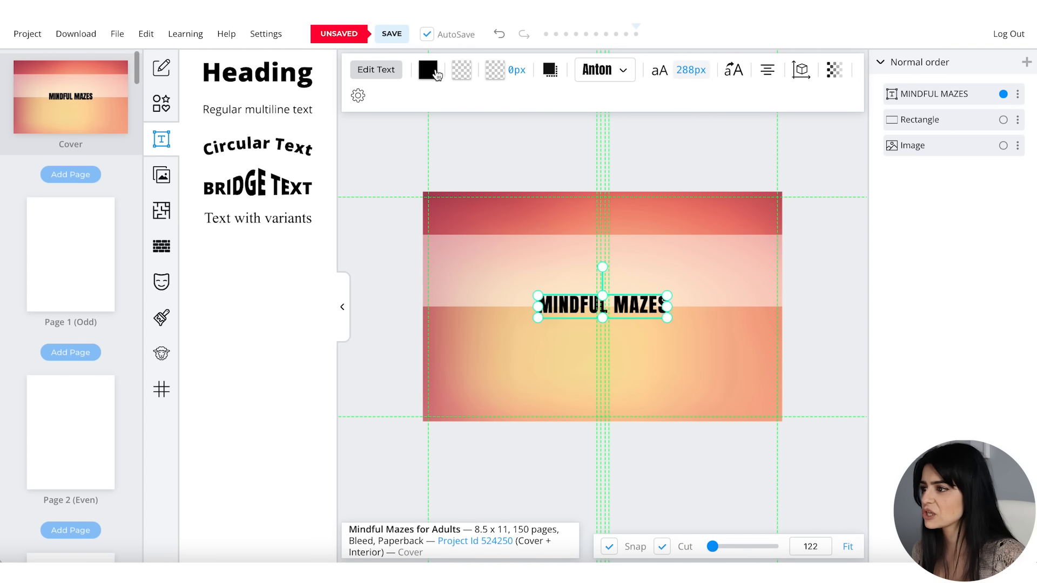
Recolor the title bright sky blue and move it into the translucent band on the front cover
click(430, 72)
click(545, 273)
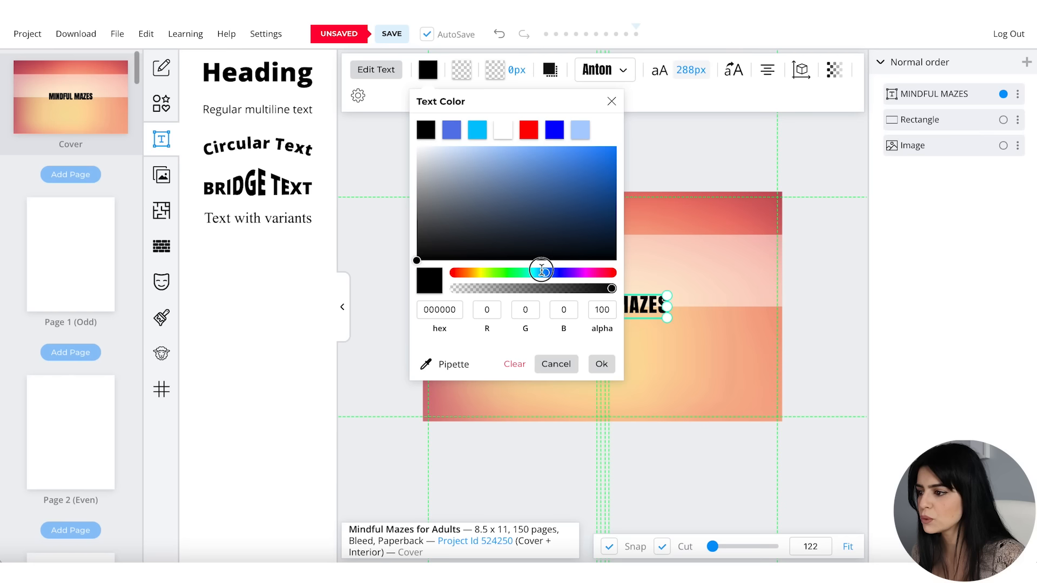
drag(529, 158, 597, 157)
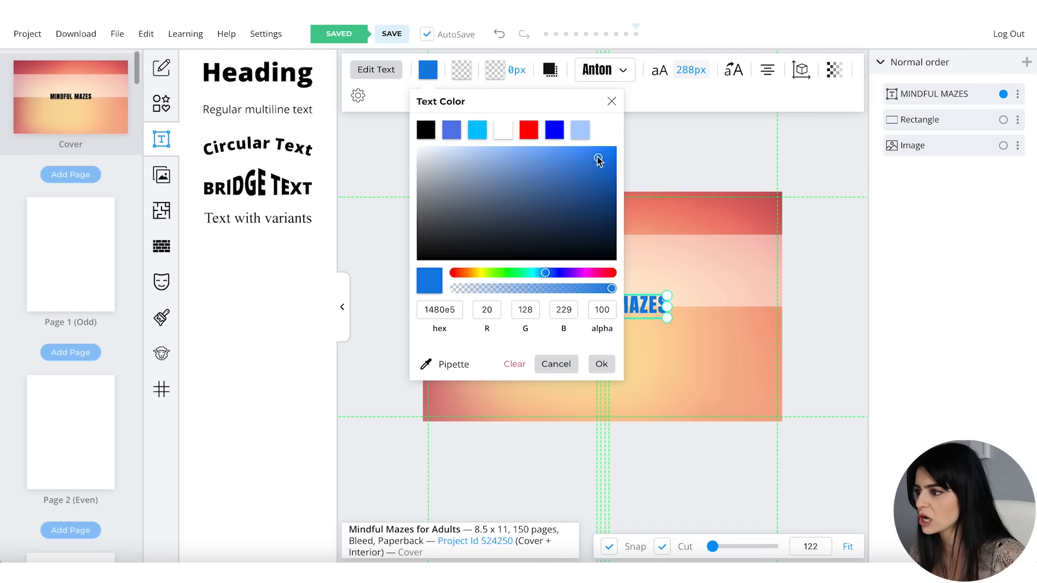
click(477, 131)
drag(633, 307, 716, 258)
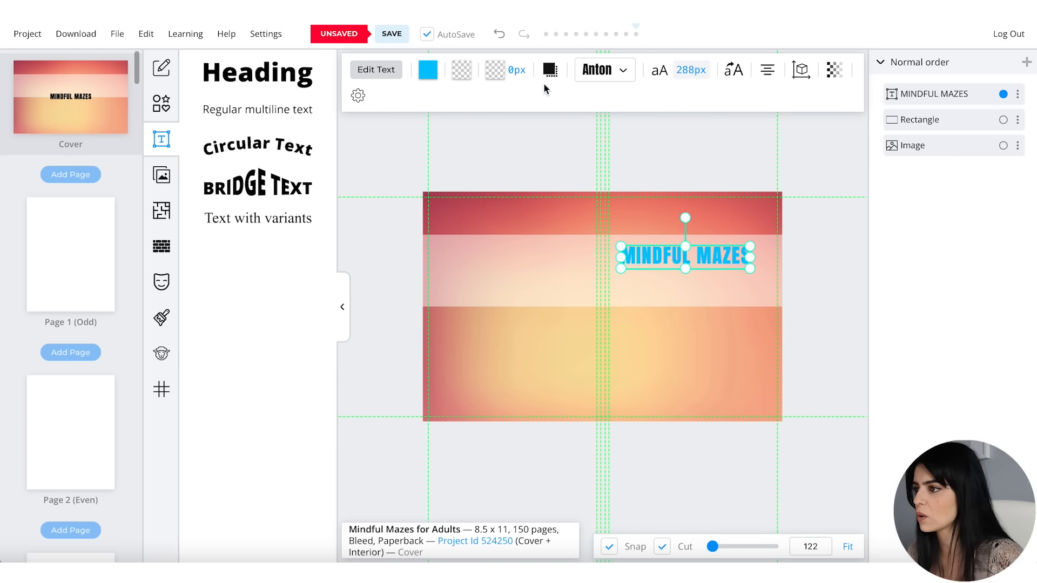
Give the MINDFUL MAZES title a solid black stroke of 10 px
click(514, 76)
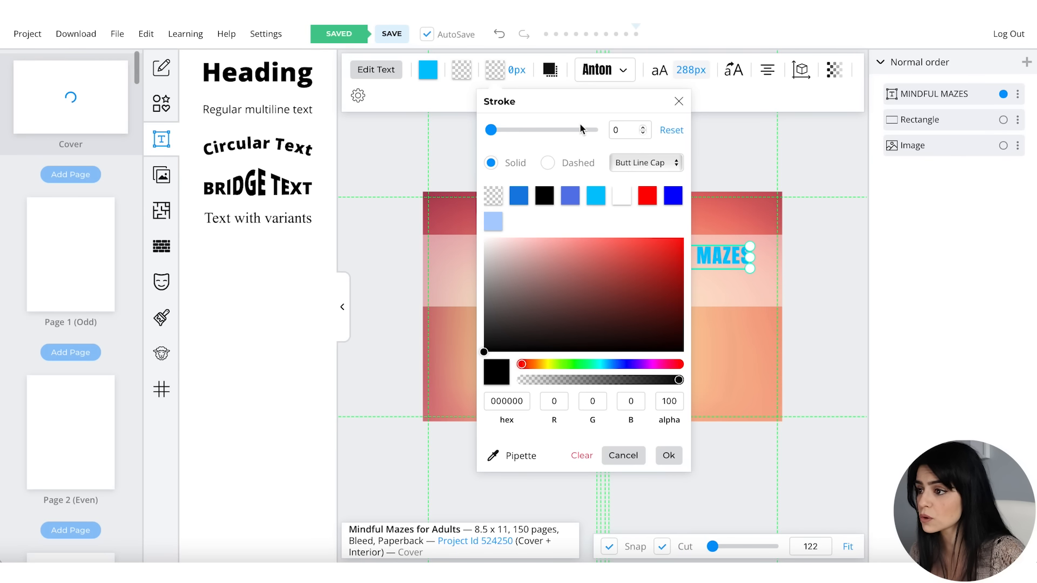
double_click(629, 129)
text(10)
click(545, 198)
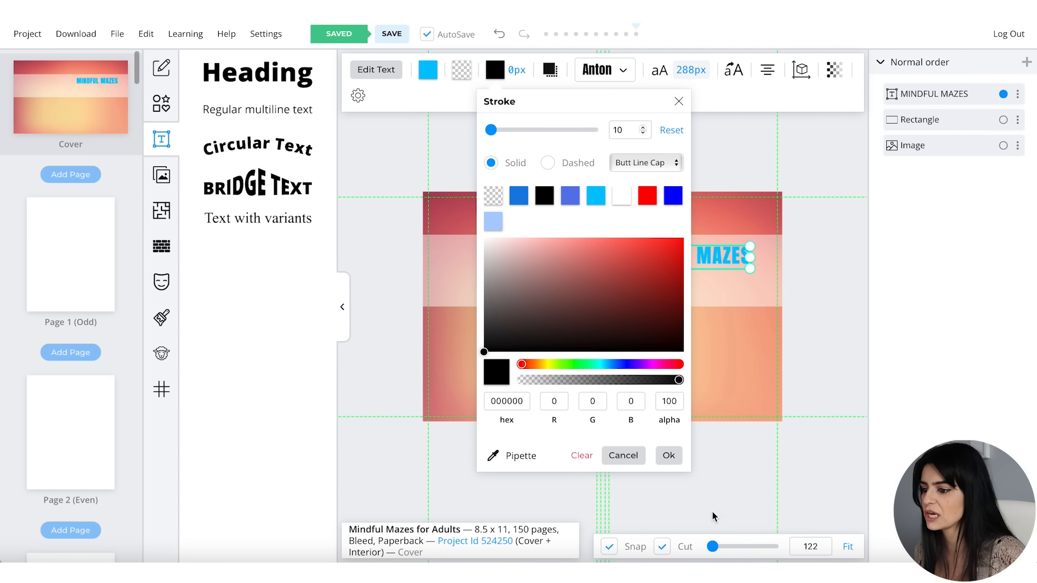
click(668, 456)
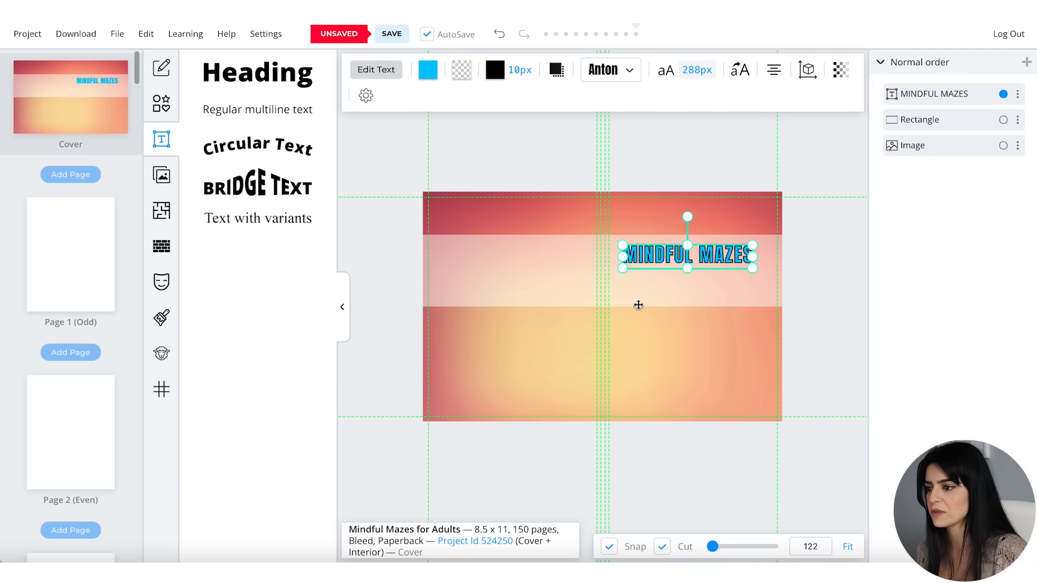
Add a heading with the text "FOR ADULTS" and place it directly beneath the MINDFUL MAZES title
click(265, 76)
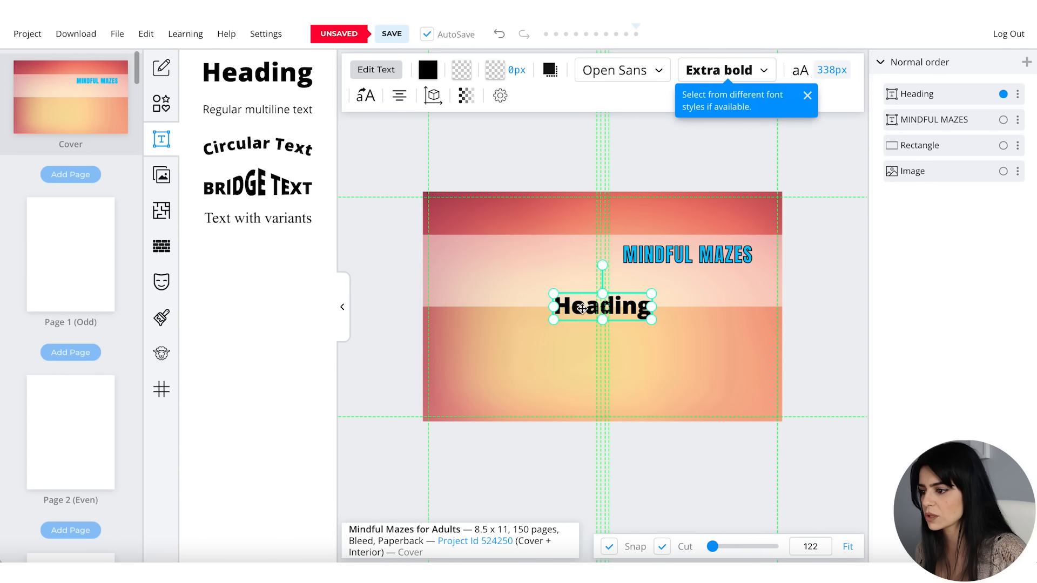
double_click(581, 308)
text(FOR ADULTS)
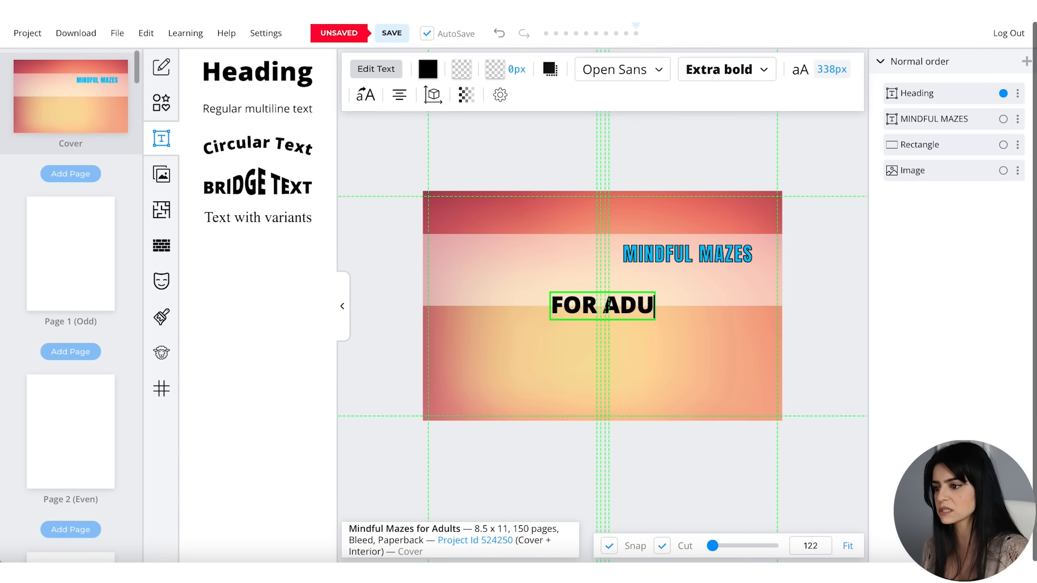
click(792, 315)
drag(621, 306, 705, 282)
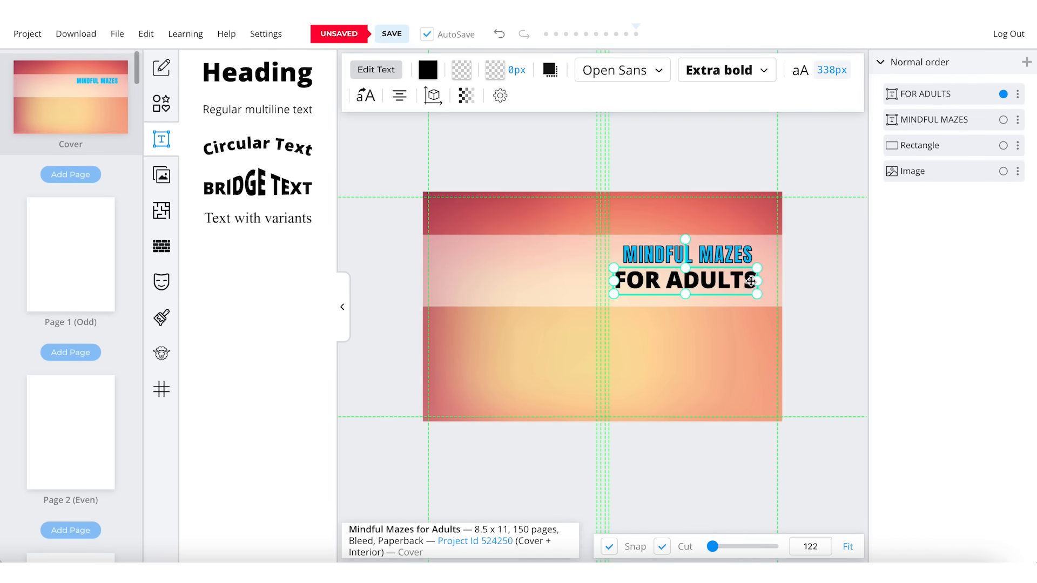
Set the FOR ADULTS heading's font size to 275 px
click(832, 69)
text(270)
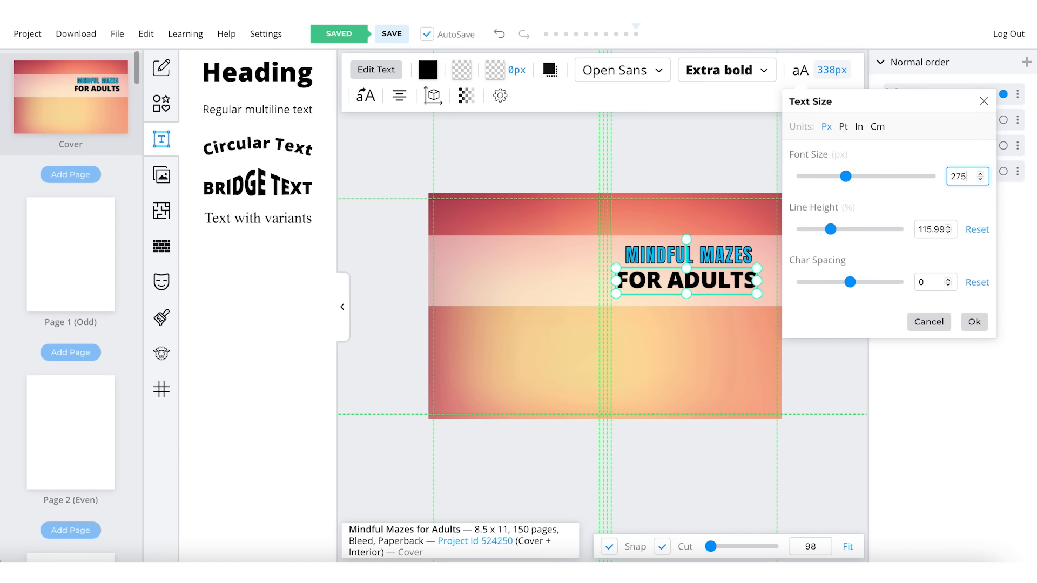
click(975, 322)
Add another heading to the cover with the text "150"
click(258, 73)
text(150)
click(870, 312)
Style the 150 heading in white Alfa Slab One and place it above the MINDFUL MAZES title
click(606, 305)
click(621, 70)
click(427, 69)
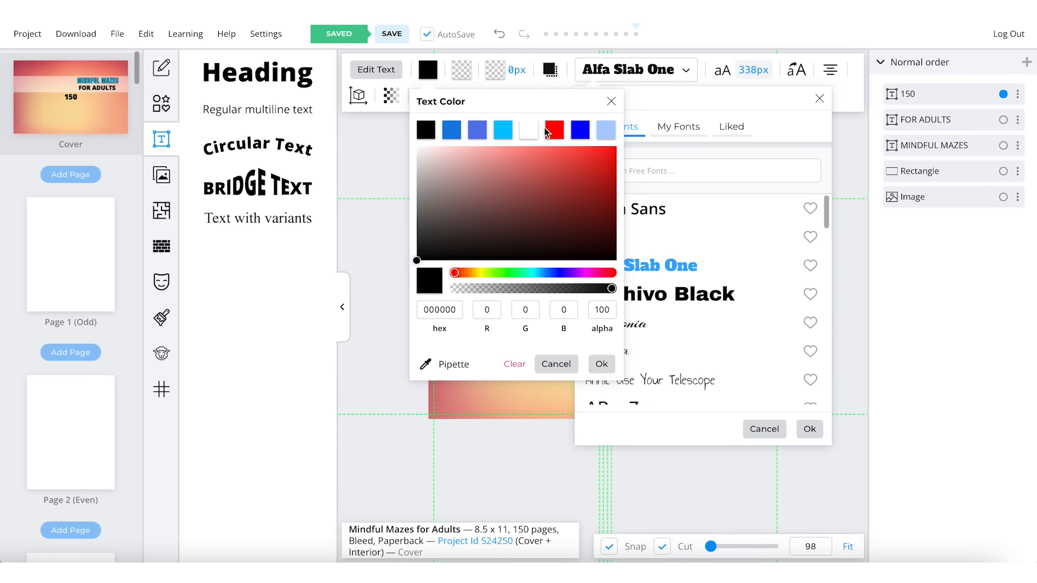
click(600, 364)
click(810, 429)
mouse_move(621, 305)
mouse_down()
mouse_move(690, 224)
mouse_move(700, 225)
mouse_up()
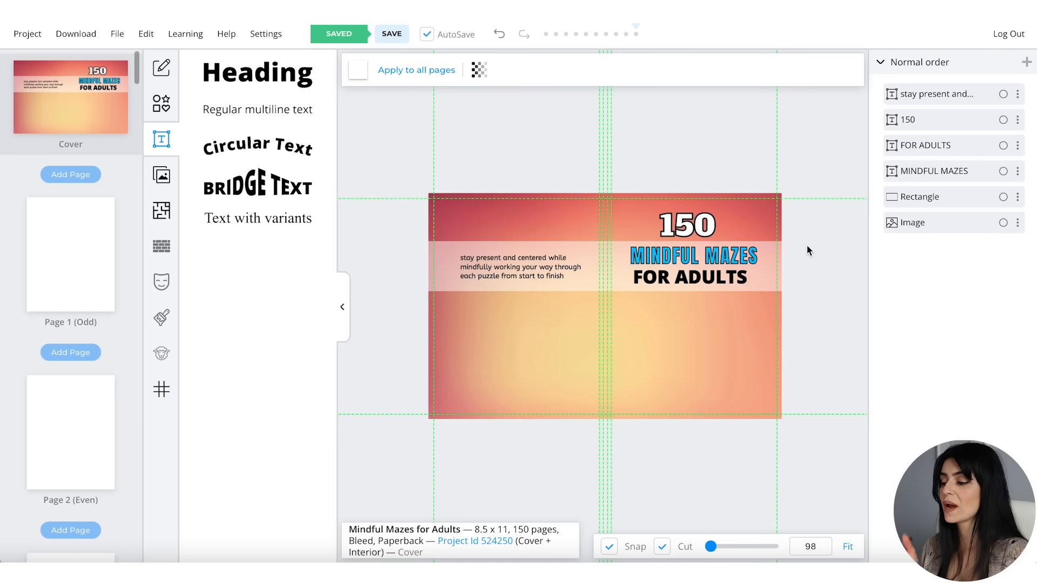
Center-align the three-line back cover text and nudge it slightly left within the translucent band
click(545, 269)
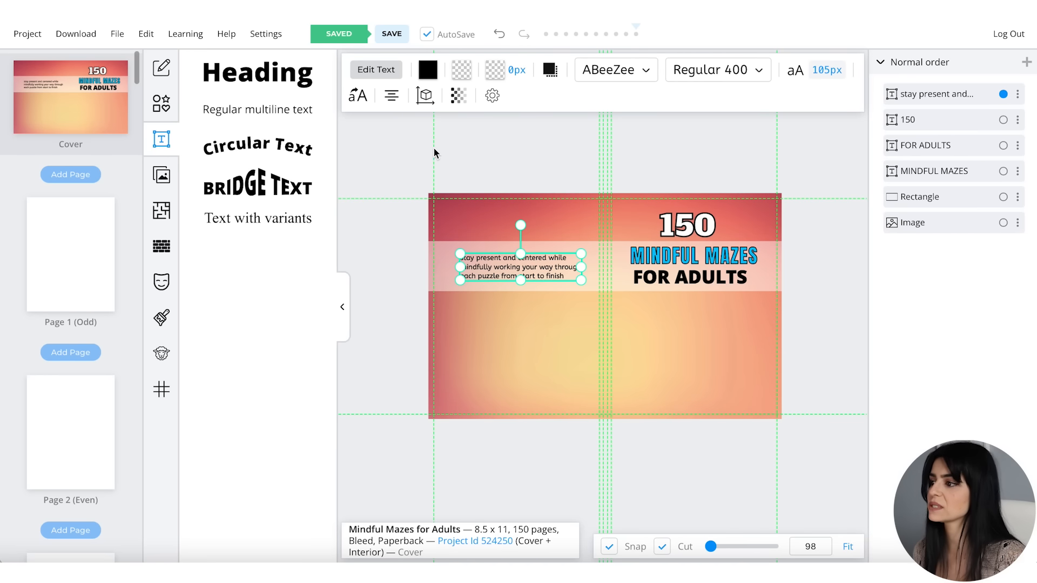
click(392, 97)
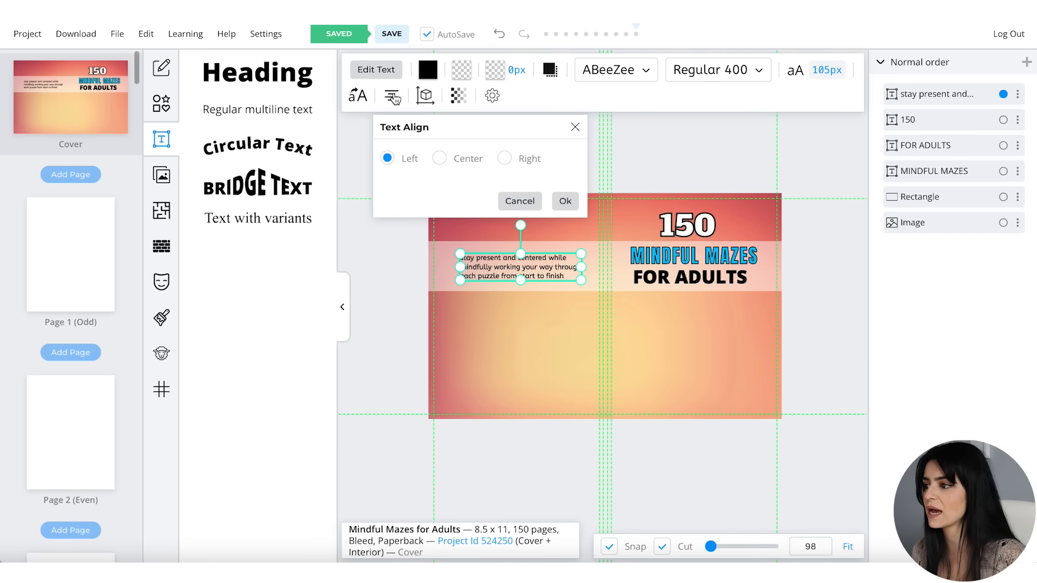
click(458, 164)
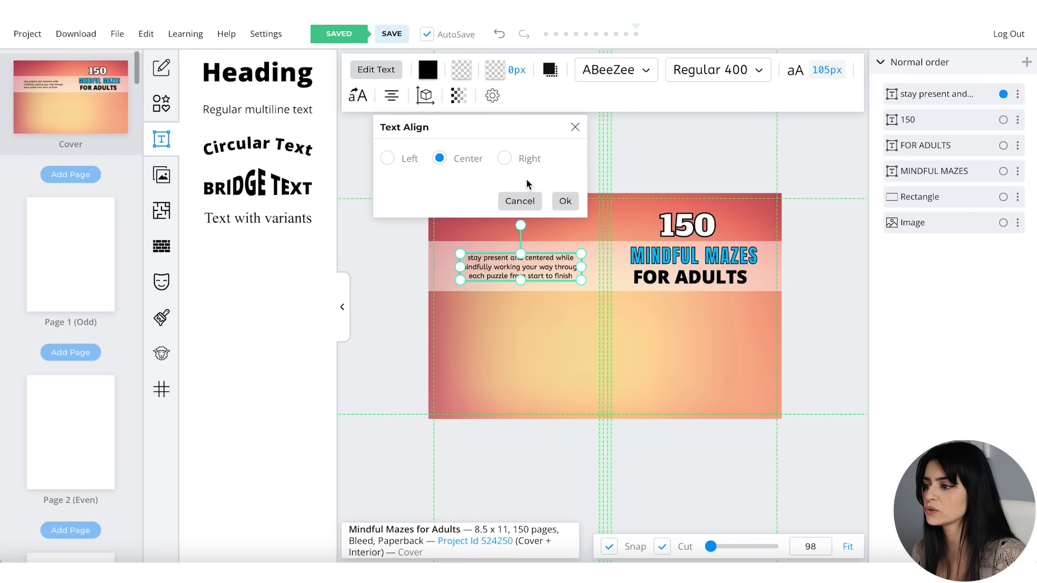
click(565, 201)
click(816, 293)
drag(562, 273, 558, 273)
click(820, 307)
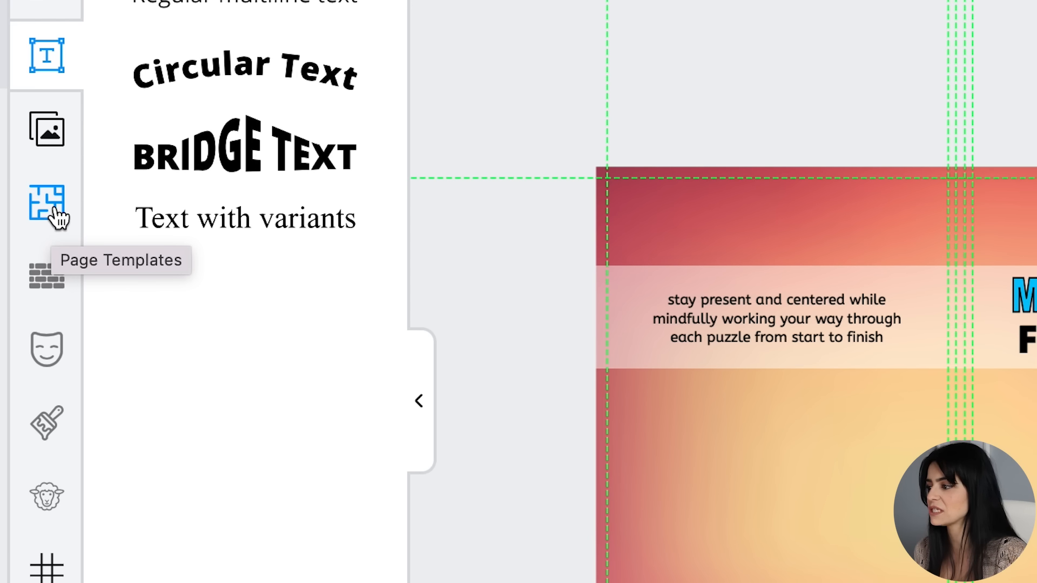
Browse the interior page templates library to examine the available puzzle, maze and planner templates
click(56, 211)
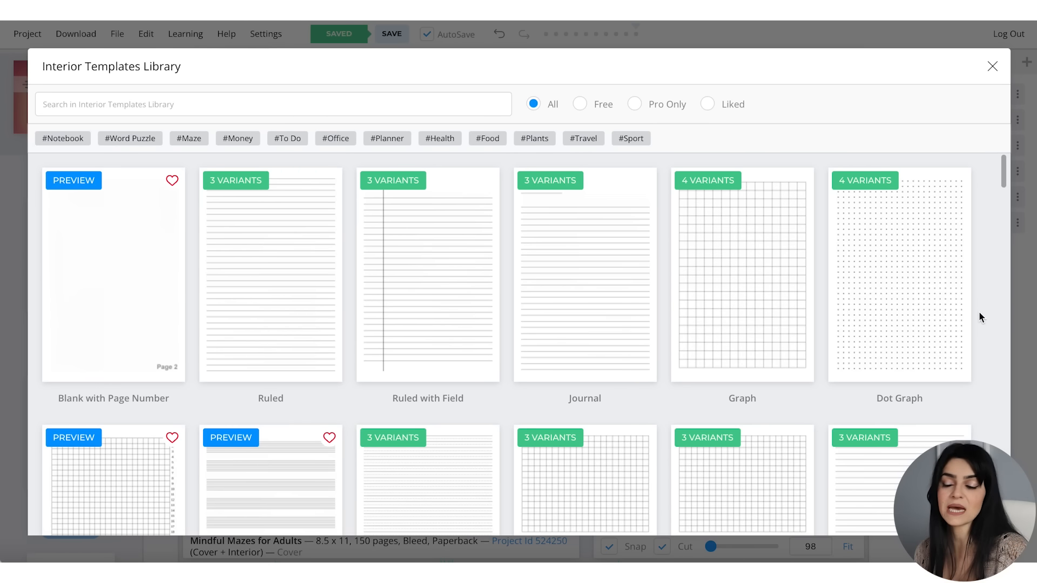
scroll(981, 317, down, 3)
scroll(980, 314, down, 6)
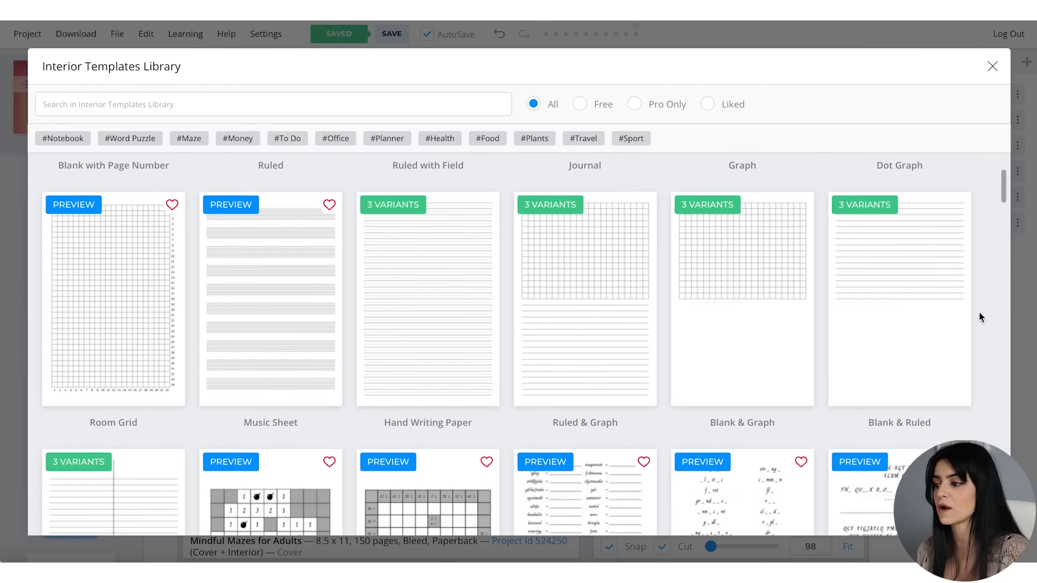
scroll(980, 316, down, 4)
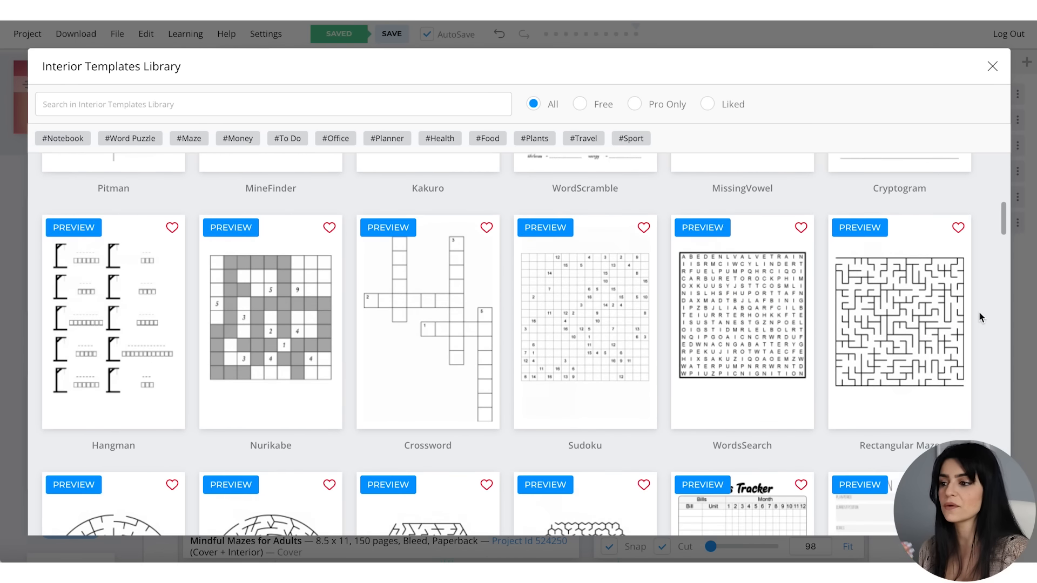
scroll(981, 314, down, 3)
scroll(980, 316, down, 4)
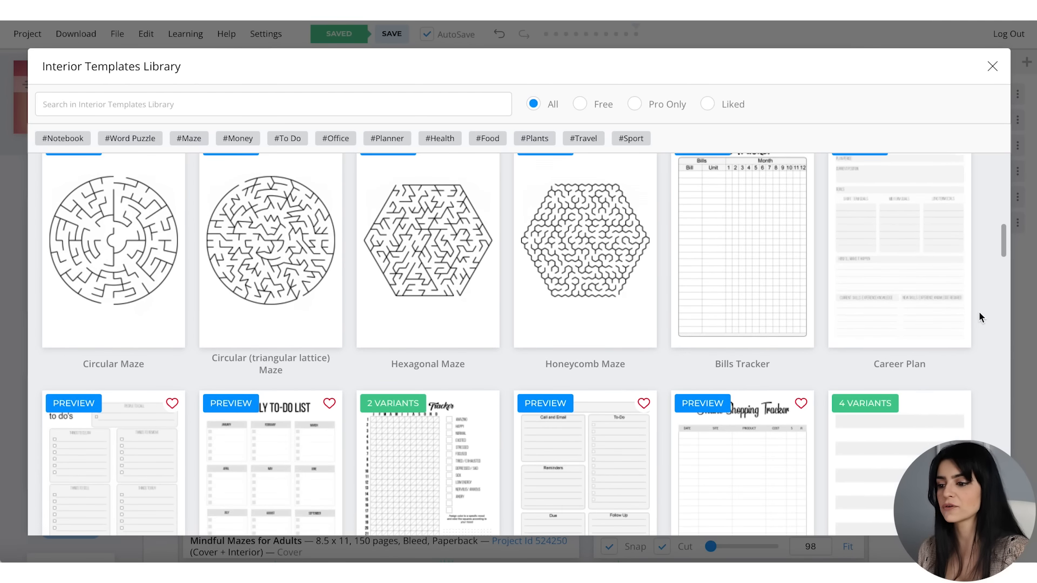
scroll(981, 318, down, 3)
scroll(979, 311, down, 1)
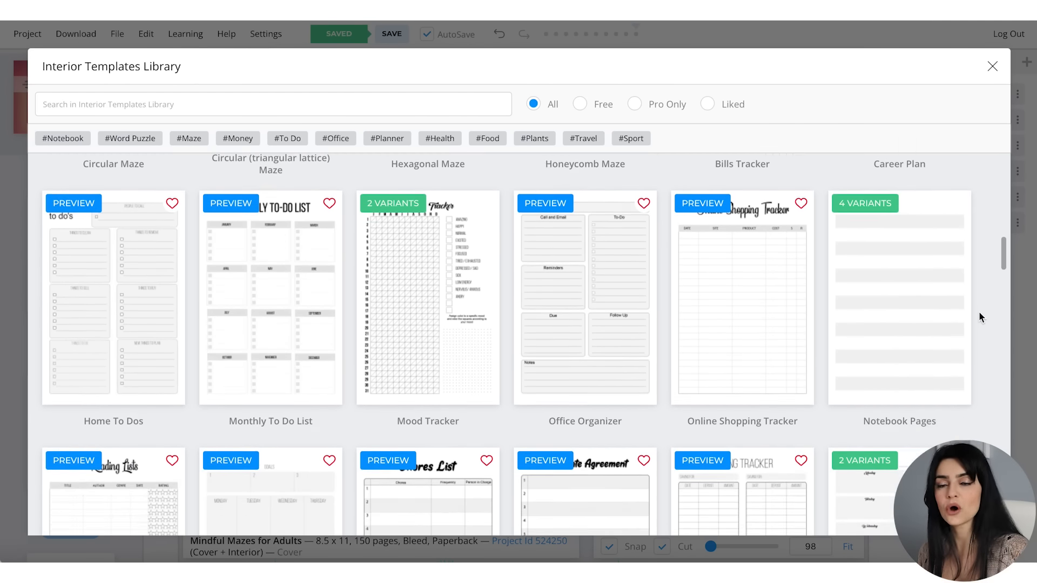
scroll(979, 311, up, 15)
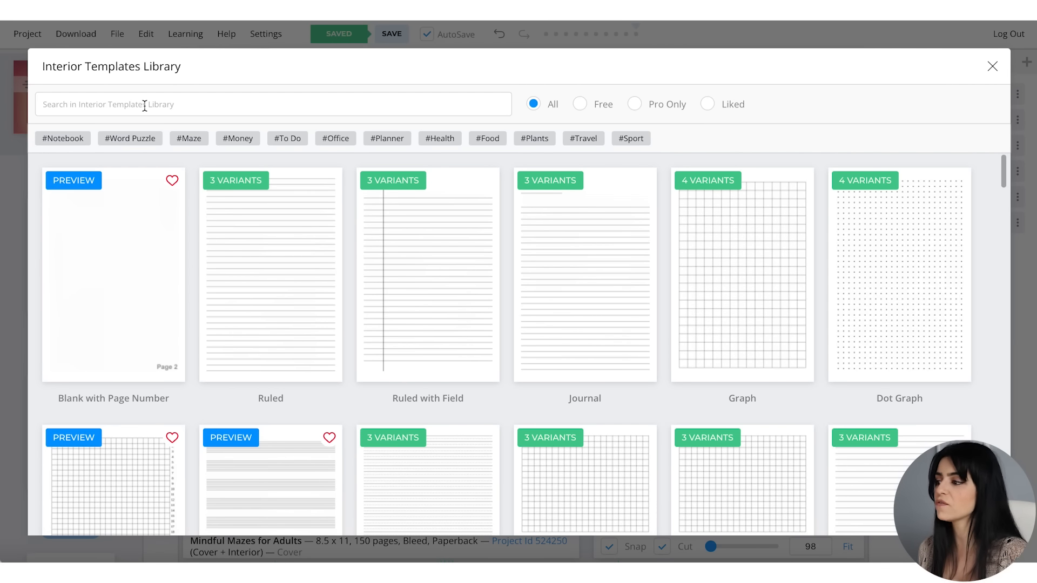
Insert a Rectangular Maze template on the cover page only, then shrink it and place it below the front cover title
click(189, 139)
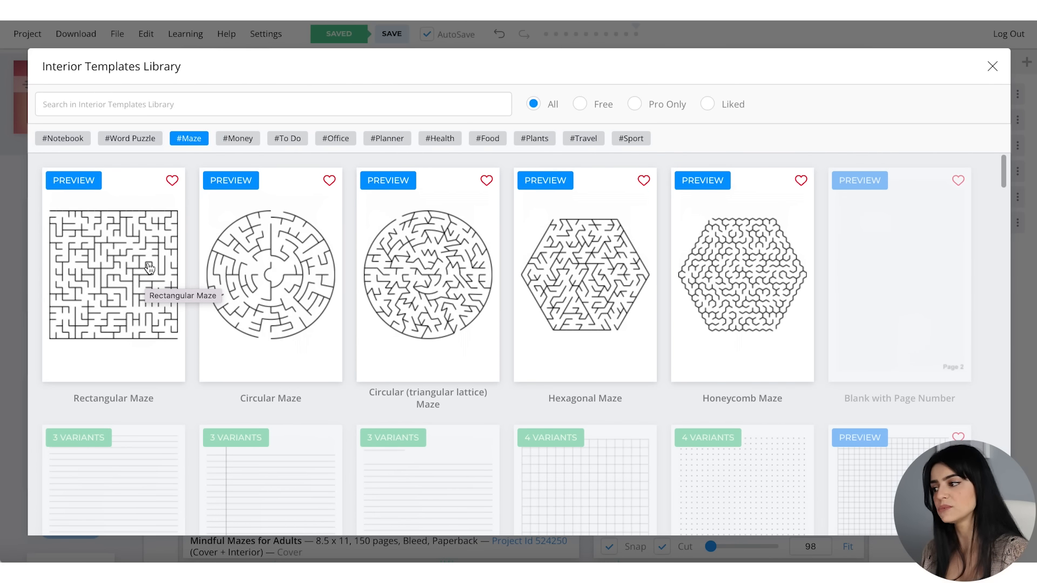
click(120, 244)
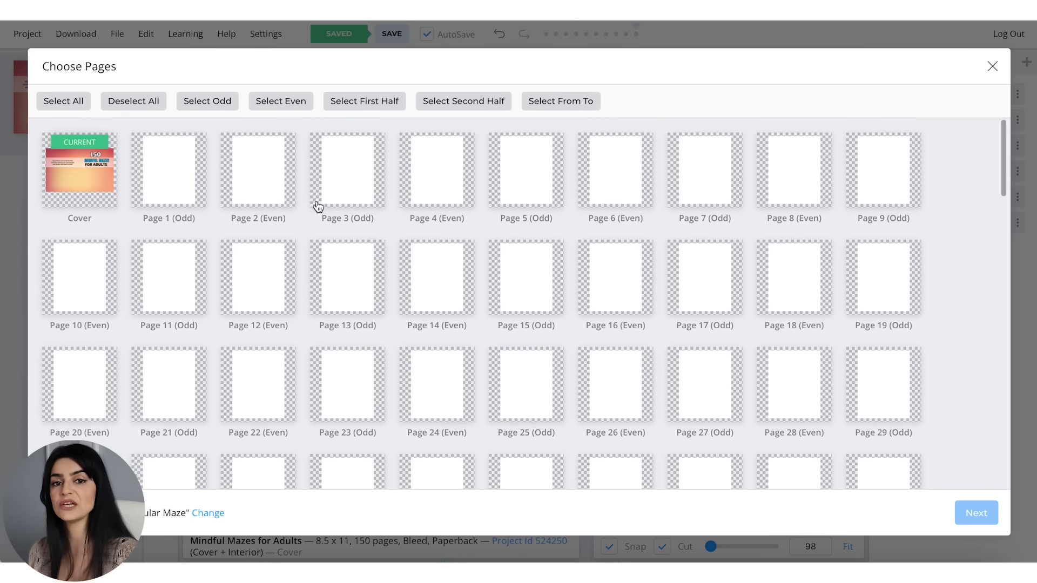
click(96, 182)
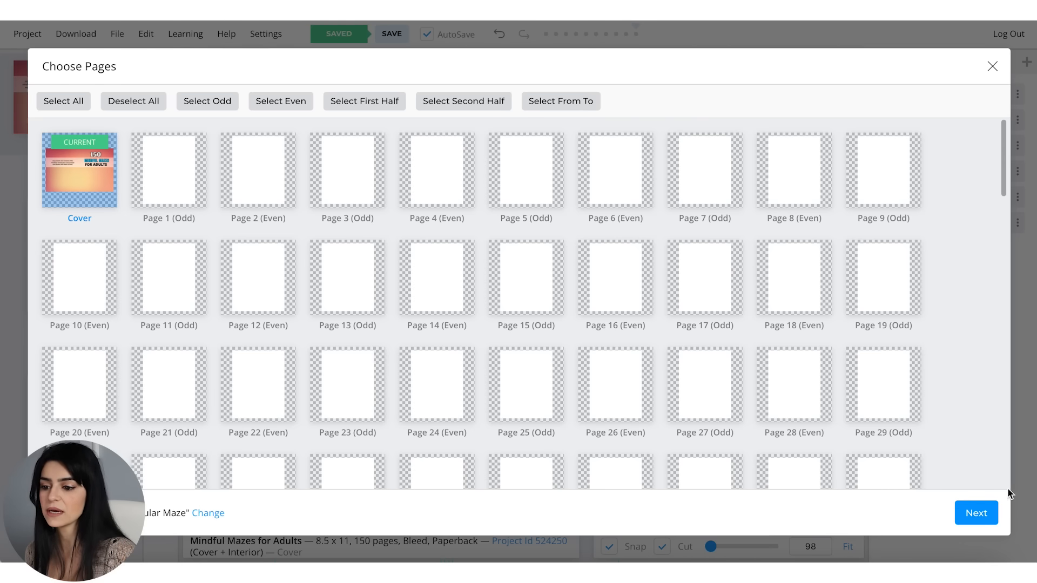
click(976, 514)
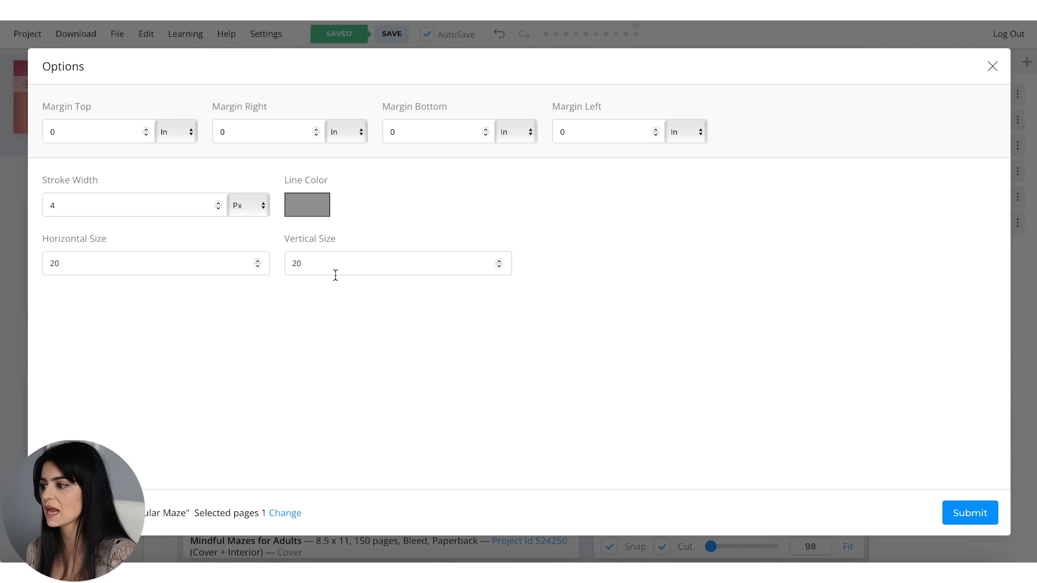
click(981, 515)
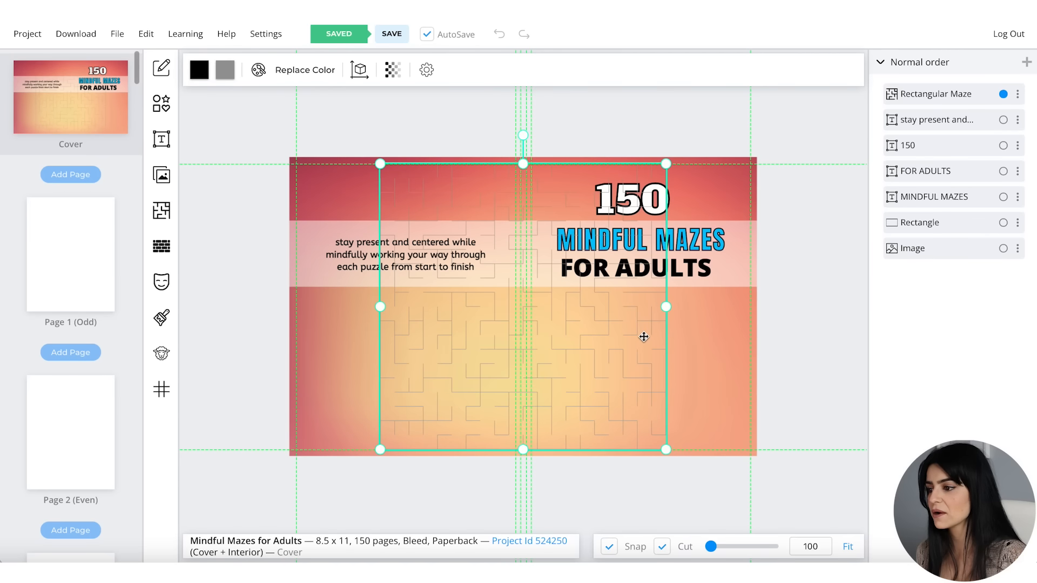
drag(666, 449, 510, 313)
drag(452, 176, 645, 318)
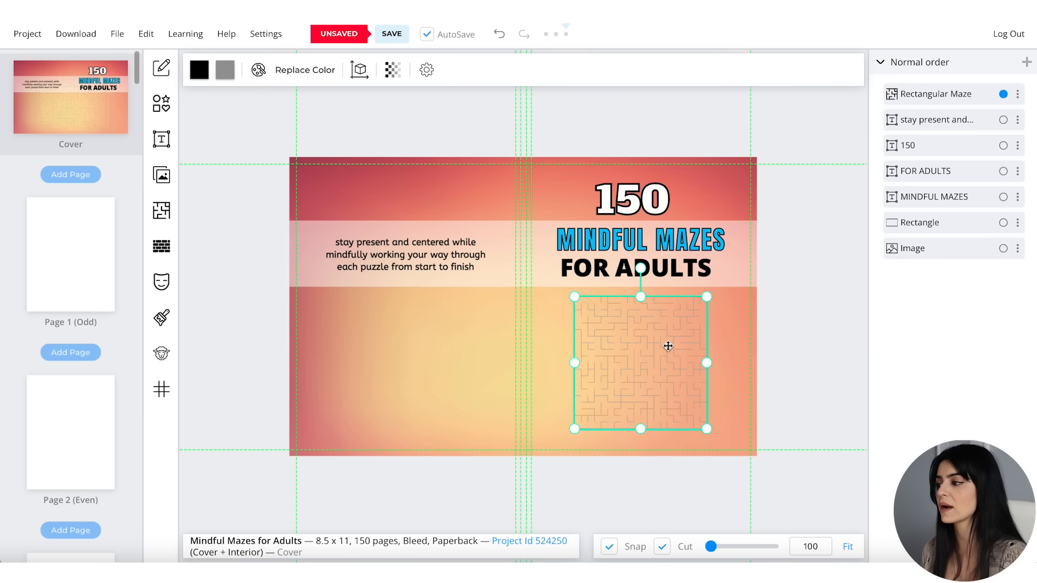
Add a square shape, fill it white and position it over the maze on the front cover
click(162, 104)
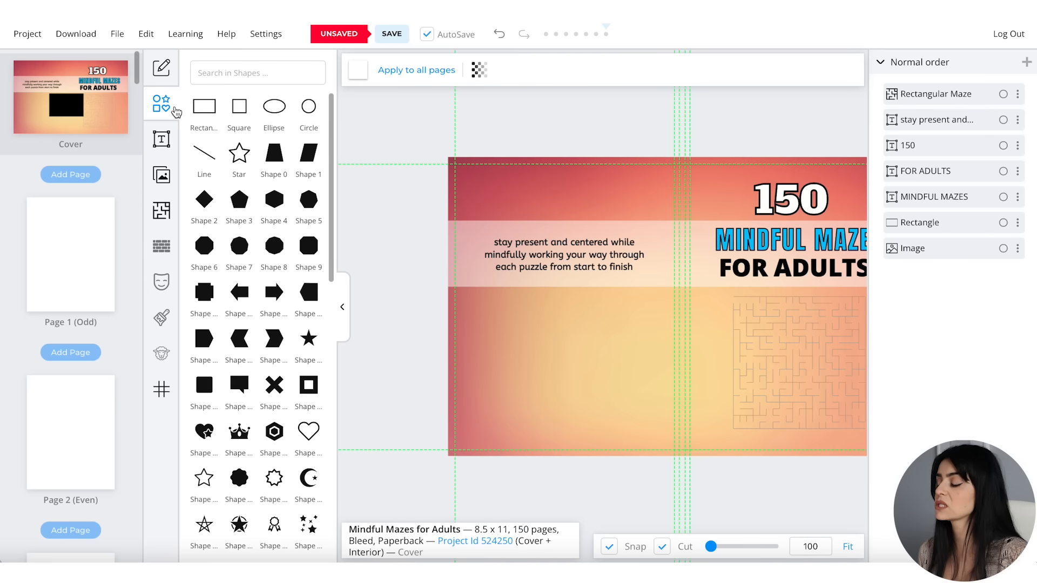
click(241, 117)
drag(623, 311, 598, 366)
click(358, 70)
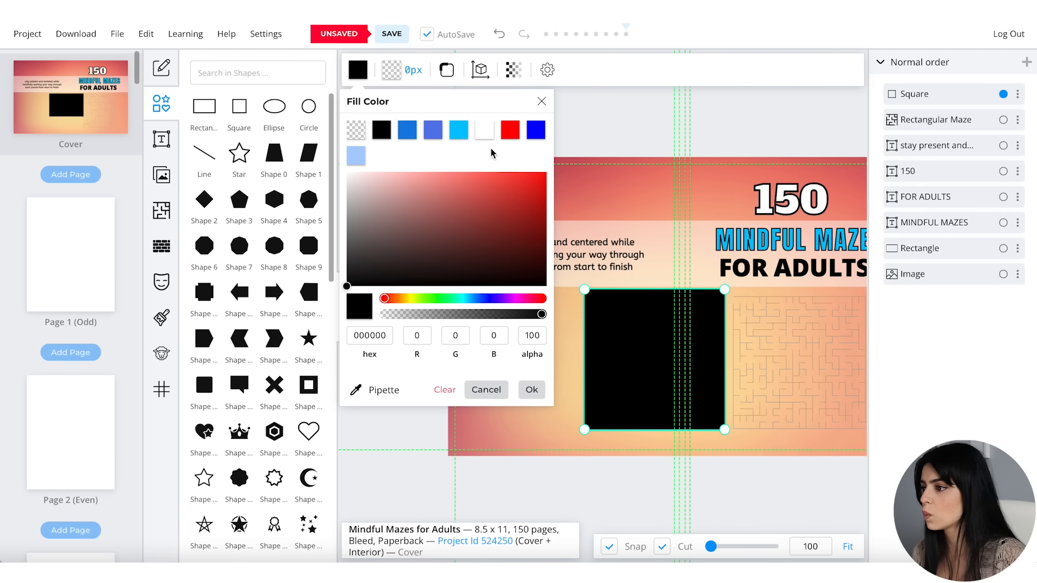
click(488, 136)
drag(586, 327, 665, 334)
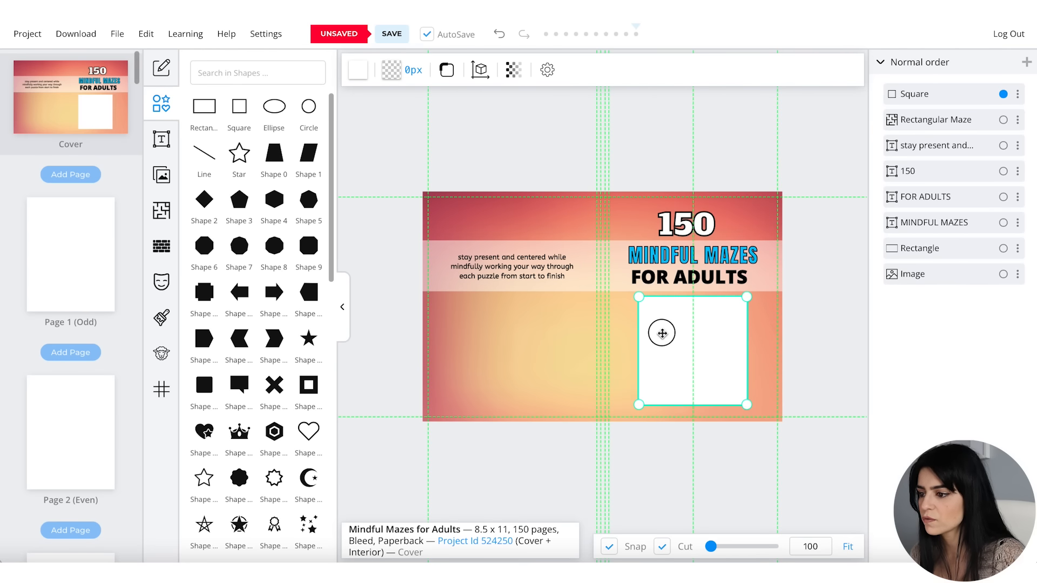
Send the white square to the back, then the gradient background image, so the square sits behind the maze
right_click(678, 334)
click(705, 290)
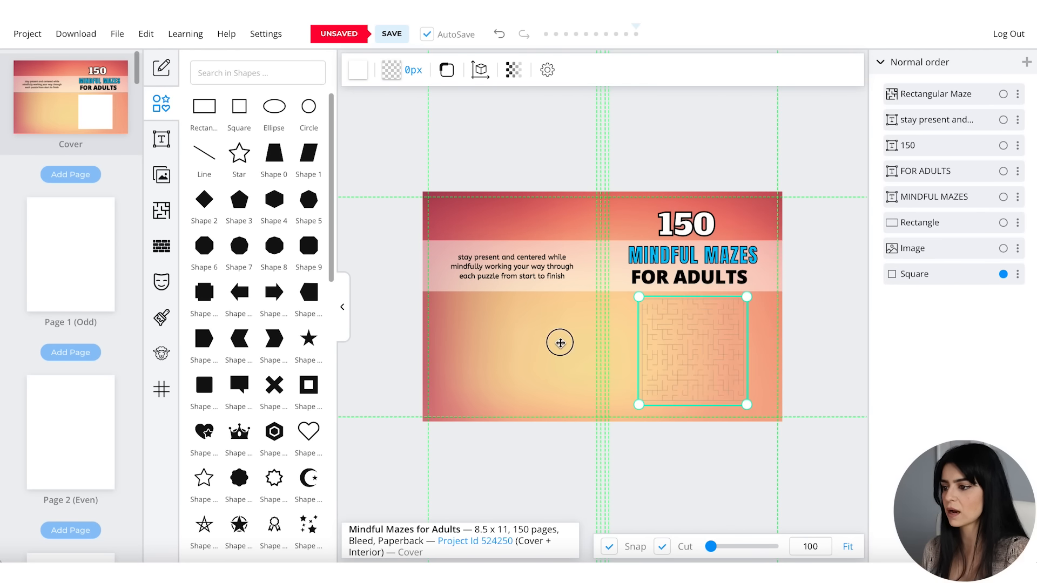
right_click(560, 343)
click(609, 300)
click(822, 366)
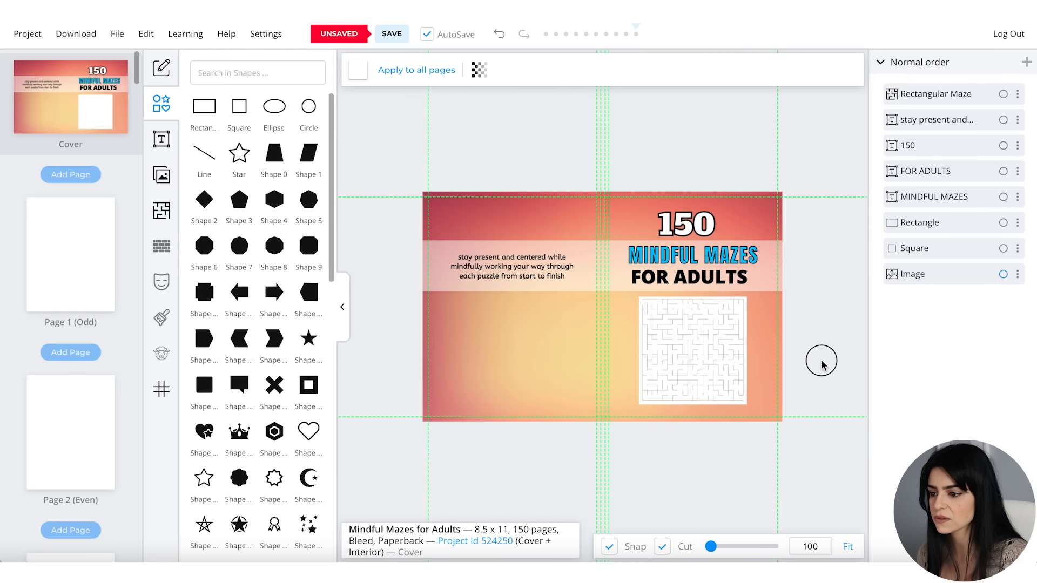
Shrink the white square behind the maze slightly
click(749, 402)
click(708, 408)
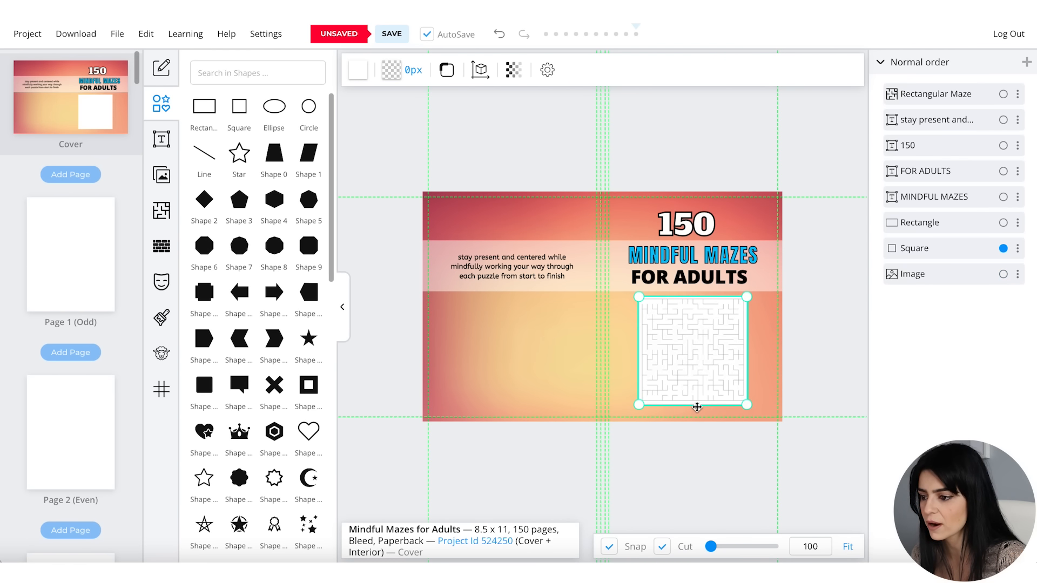
click(831, 339)
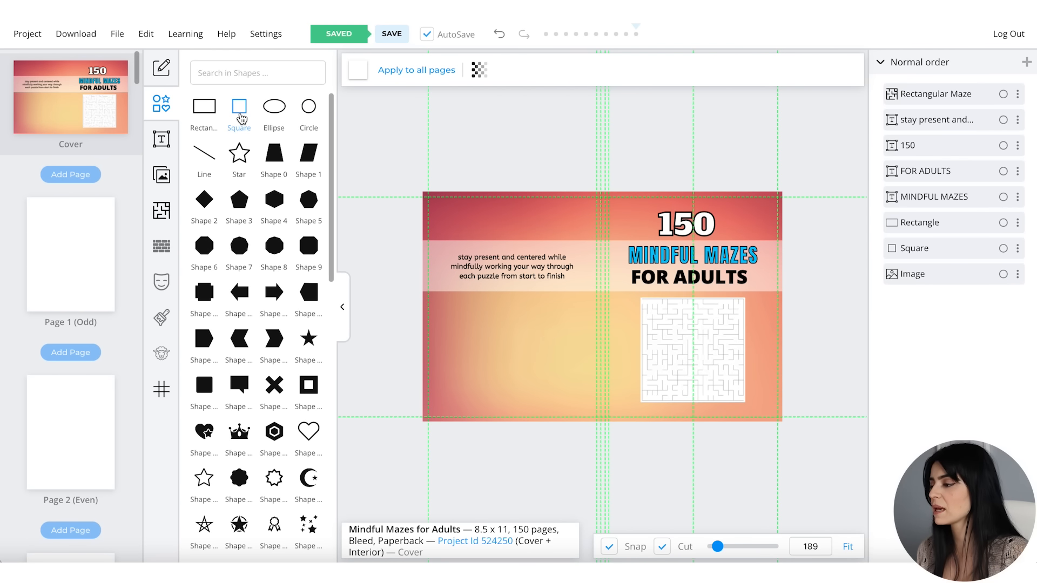
Add a black square over the maze and send it behind the white square as a border, keeping the background image rearmost
click(240, 110)
drag(556, 305, 647, 348)
right_click(647, 336)
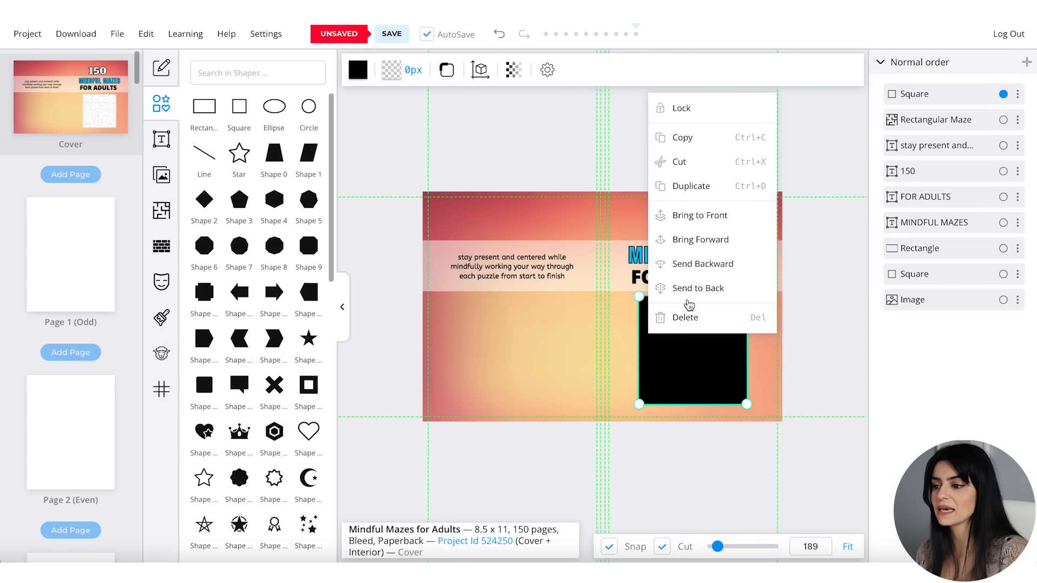
click(691, 292)
click(523, 344)
right_click(522, 344)
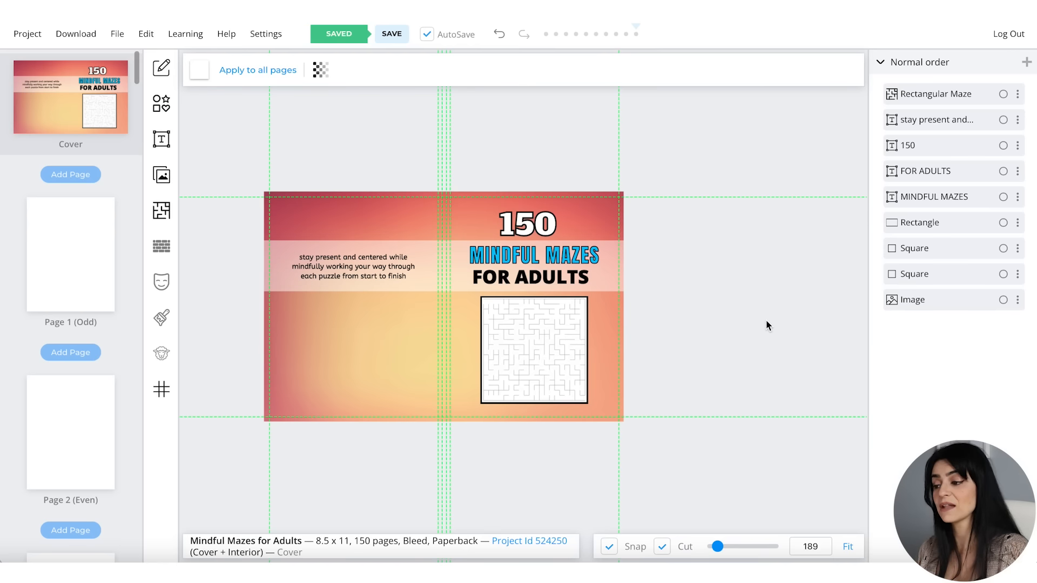
Add the Circular Maze template from the interior templates library to the cover page only
click(162, 213)
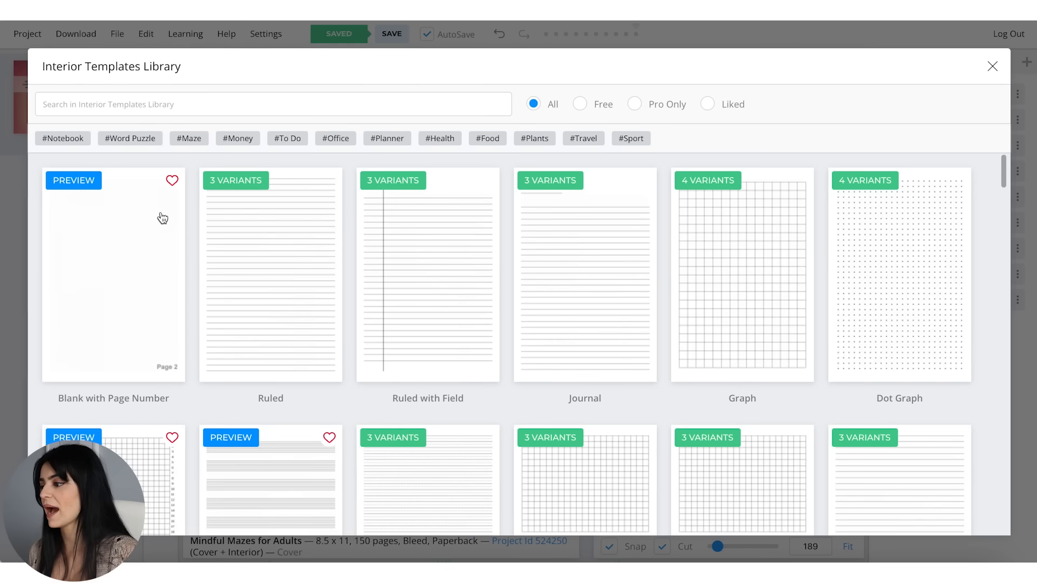
click(190, 141)
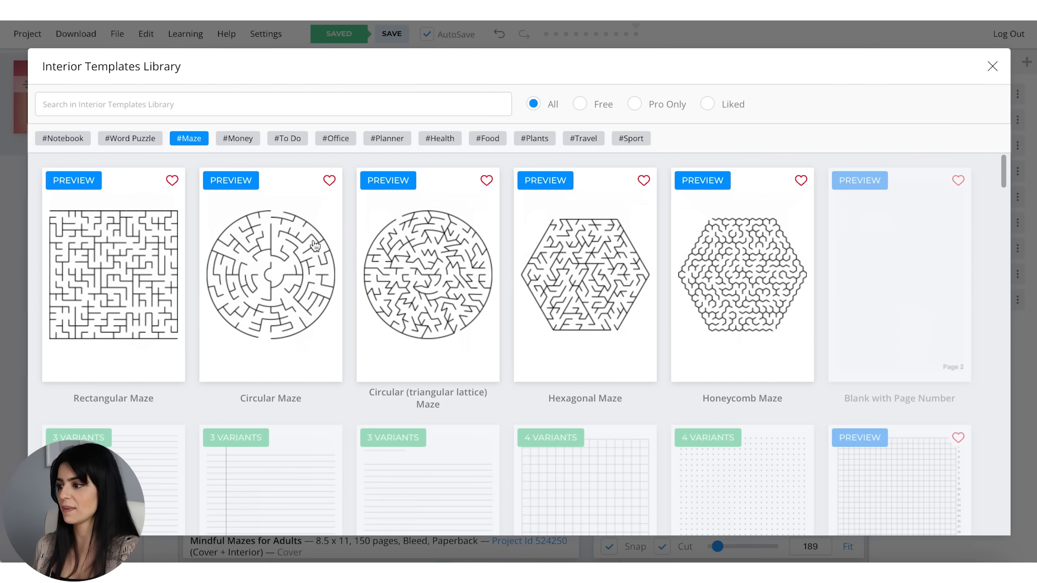
click(303, 271)
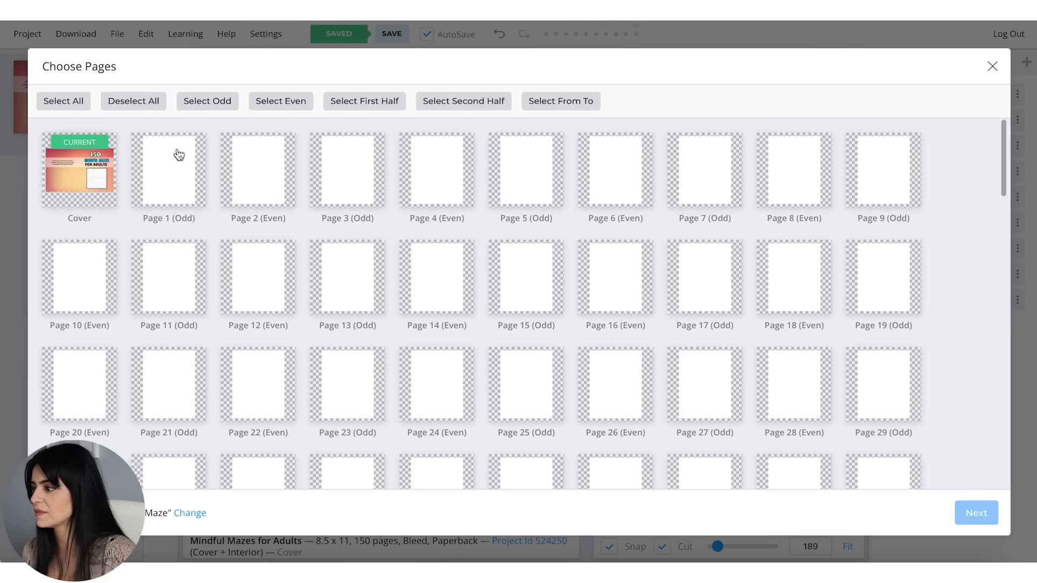
click(98, 179)
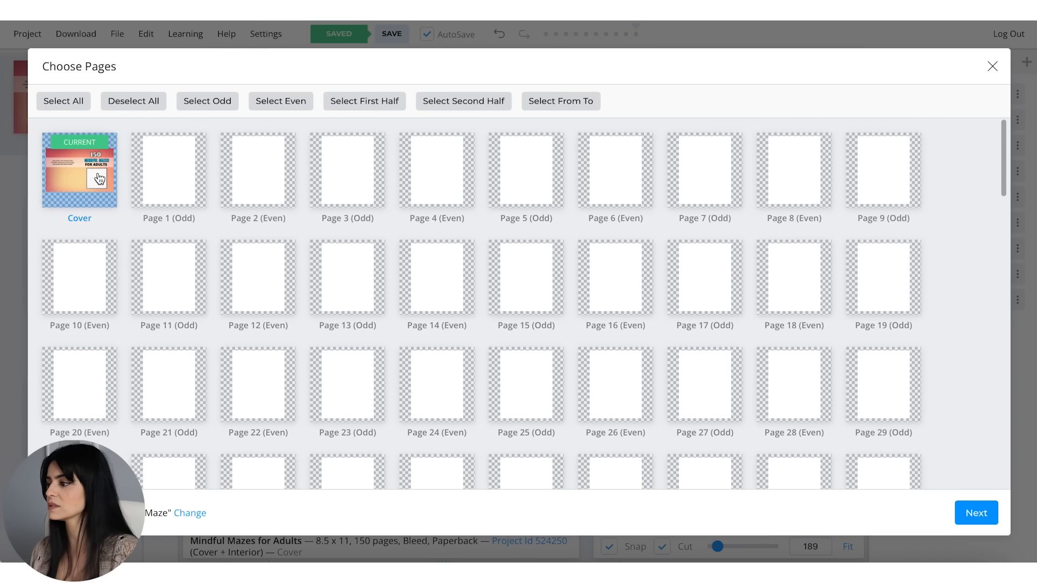
click(976, 511)
Shrink the circular maze and position it on the back cover below the tagline text
drag(536, 297, 491, 248)
drag(446, 201, 421, 331)
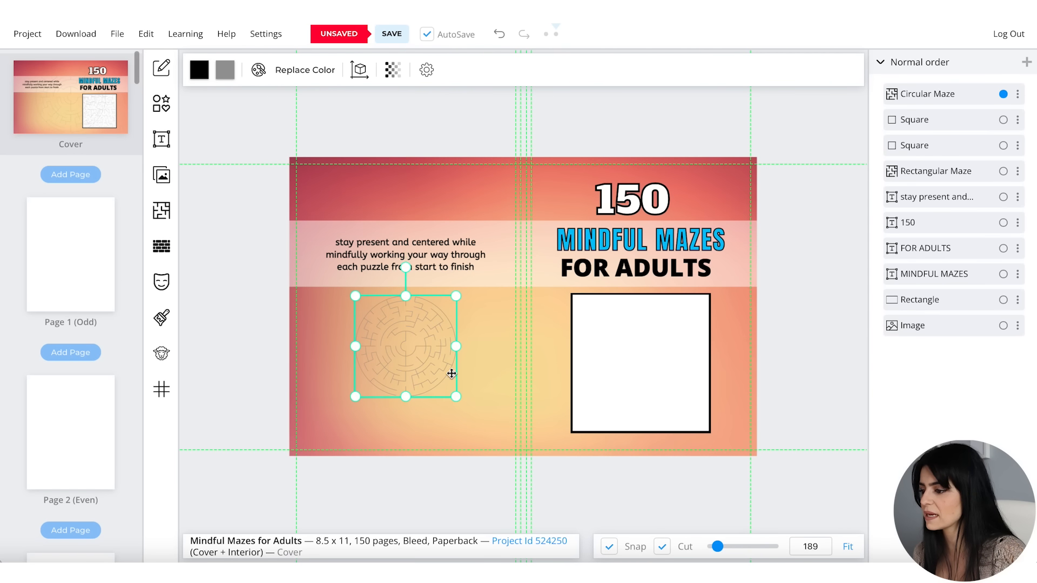
drag(456, 393, 451, 389)
drag(417, 349, 424, 346)
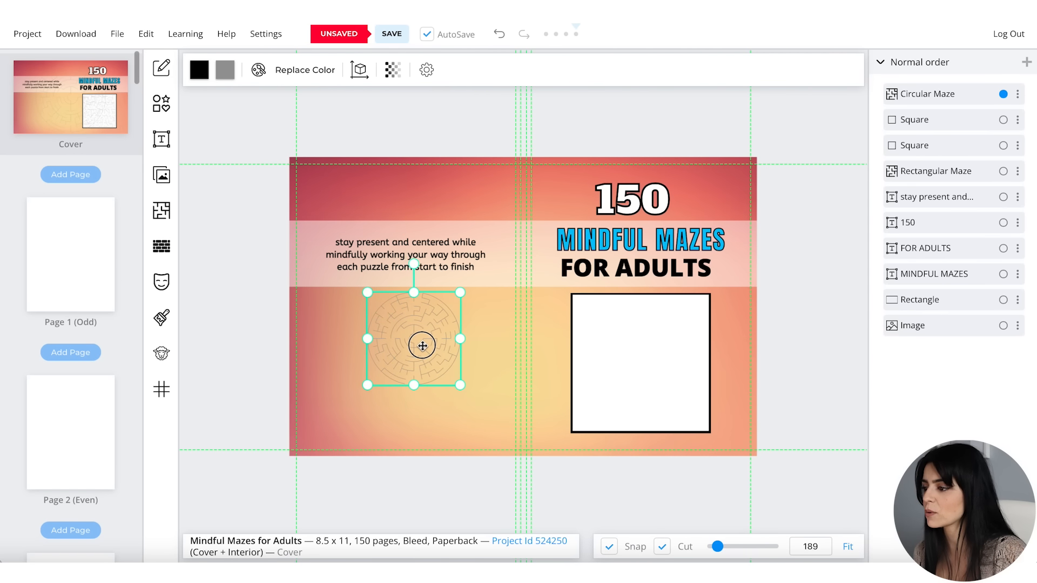
Add a circle shape, size it to cover the circular maze on the back cover and fill it white
click(155, 112)
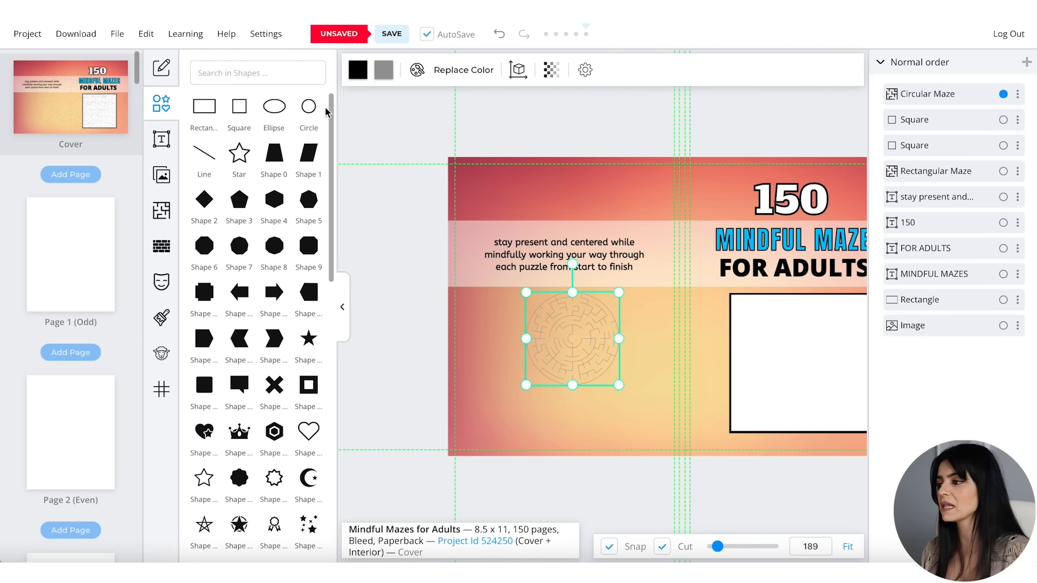
click(315, 113)
drag(643, 306, 546, 343)
drag(654, 413, 636, 395)
drag(599, 349, 589, 350)
click(358, 70)
click(486, 130)
click(531, 389)
Send the white circle to the back, then the gradient background image, so the circle sits behind the circular maze
right_click(575, 325)
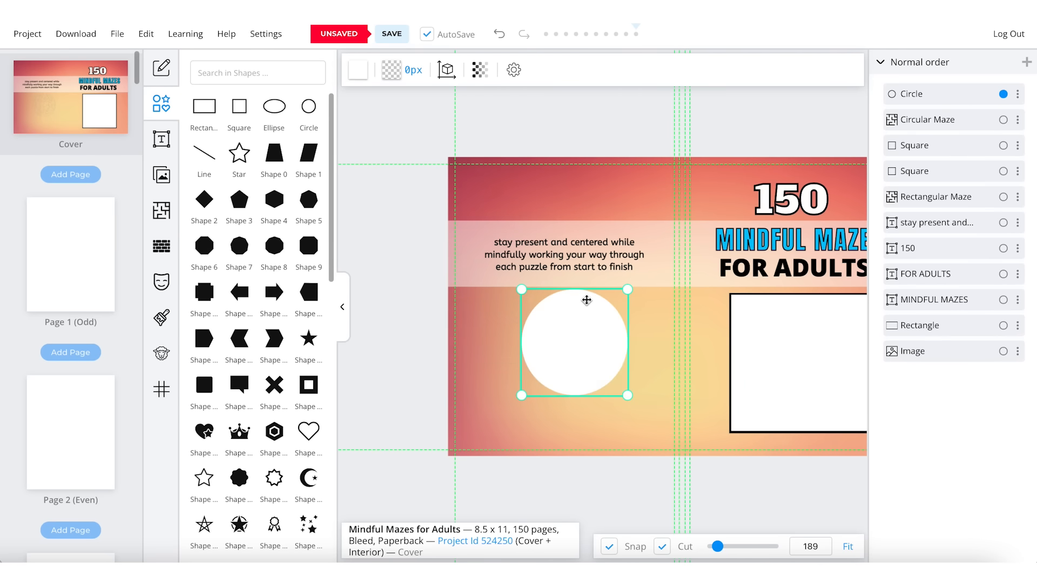
click(620, 281)
right_click(486, 324)
click(531, 280)
Add a slightly larger black circle behind the white one as a border, keeping the gradient background image rearmost
click(309, 107)
drag(664, 285, 560, 338)
drag(655, 428, 635, 408)
right_click(562, 351)
click(600, 289)
right_click(480, 351)
click(527, 323)
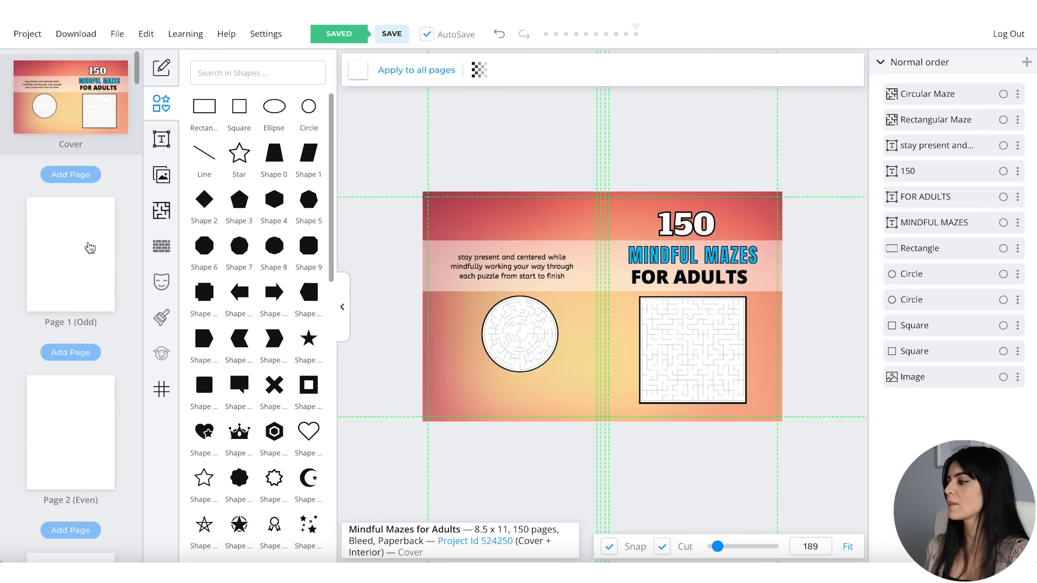
Apply the Rectangular Maze template with its default options to all odd interior pages
click(89, 248)
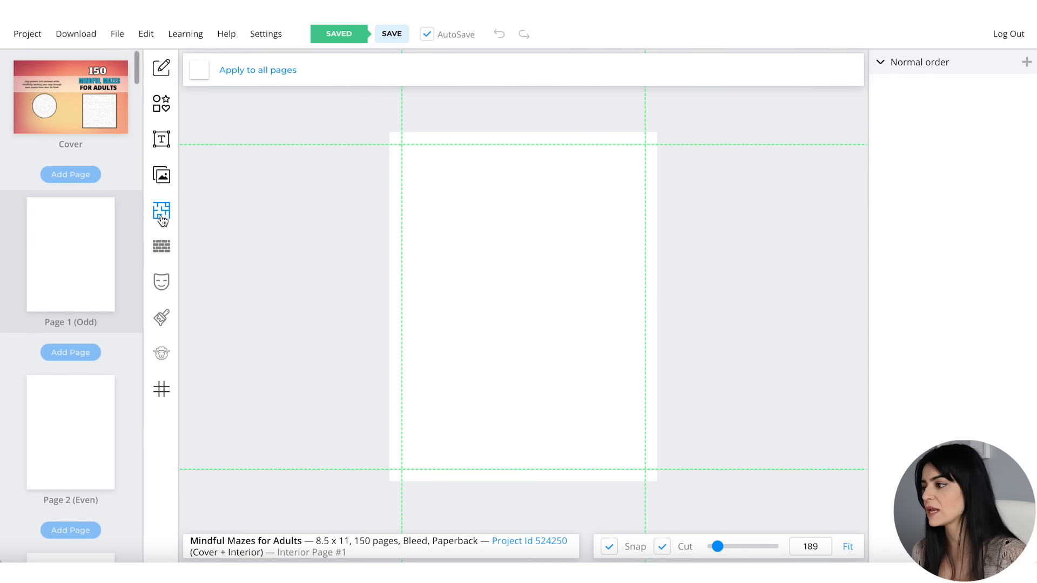
click(161, 213)
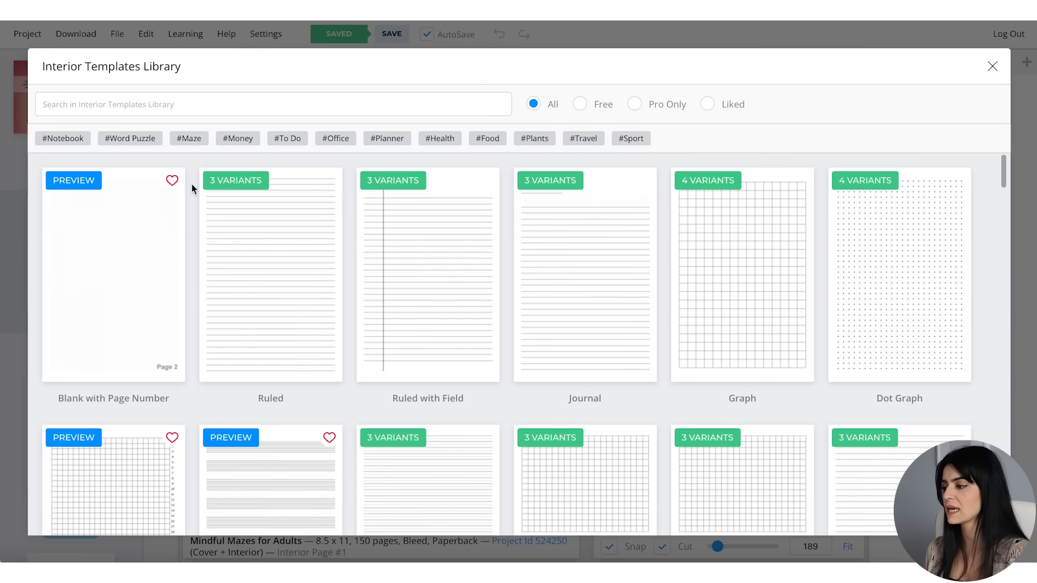
click(190, 139)
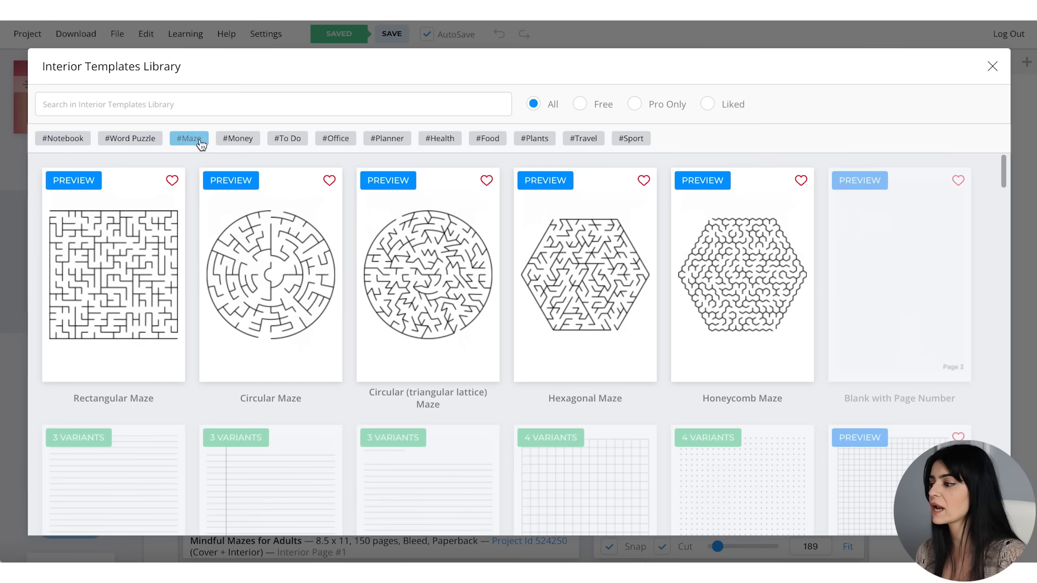
click(161, 253)
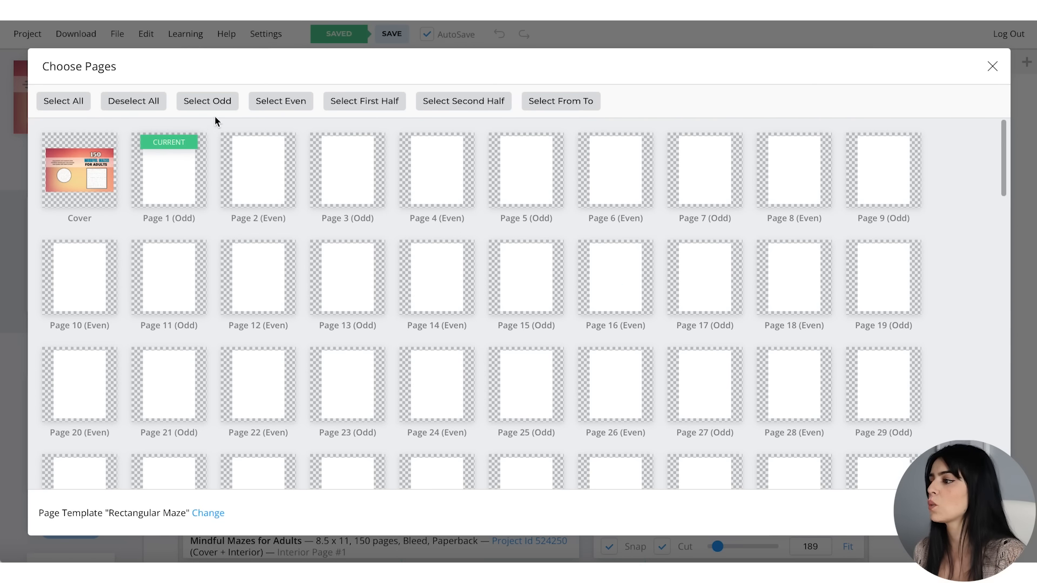
click(229, 107)
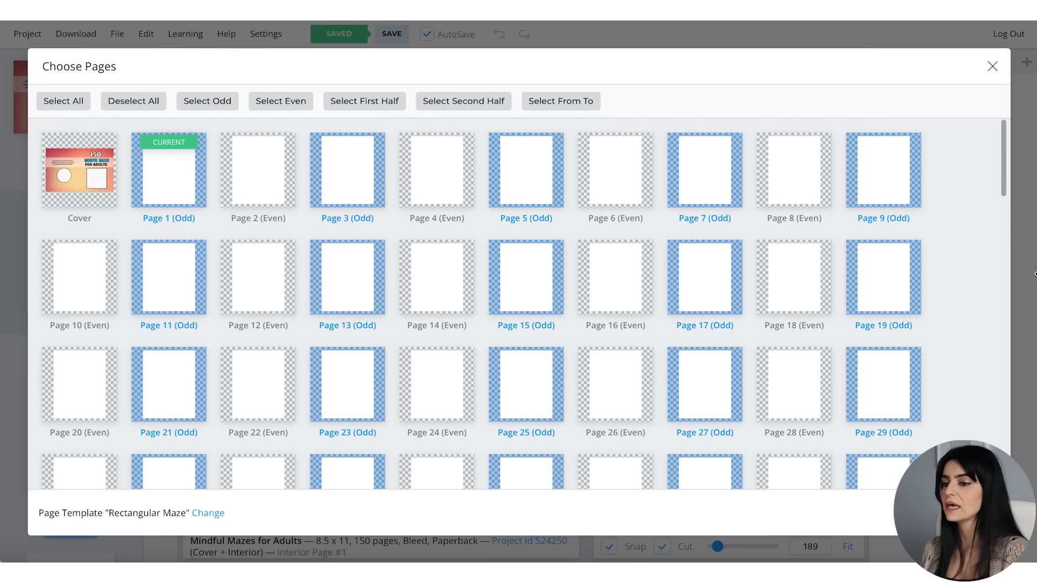
scroll(974, 276, down, 7)
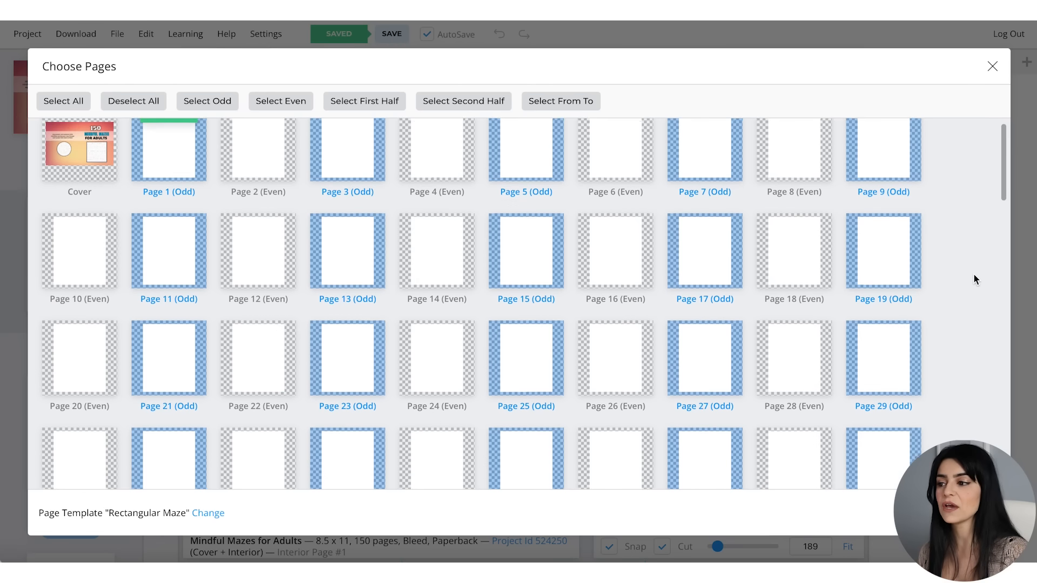
scroll(974, 275, up, 7)
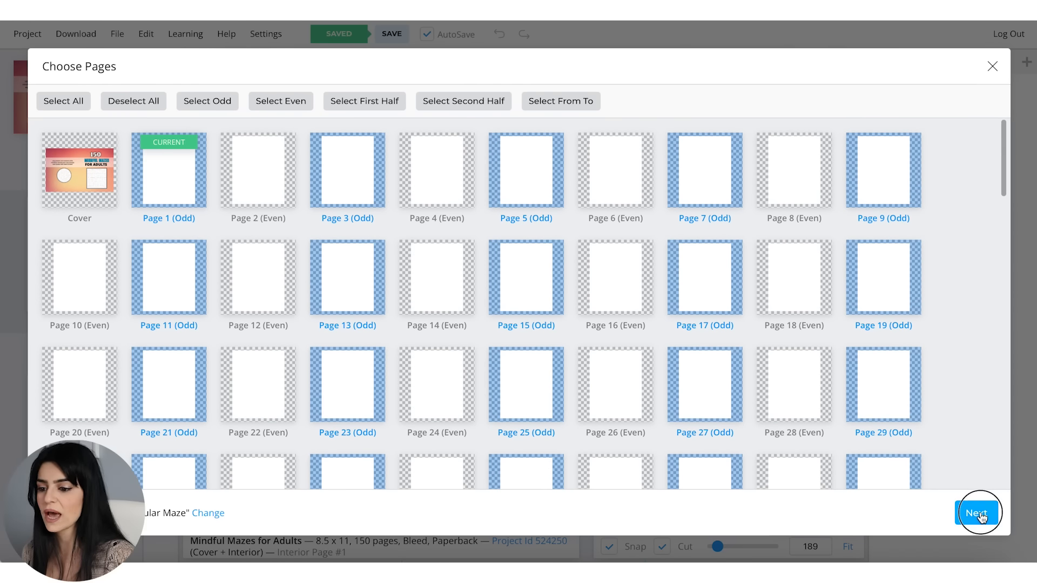
click(968, 513)
click(967, 514)
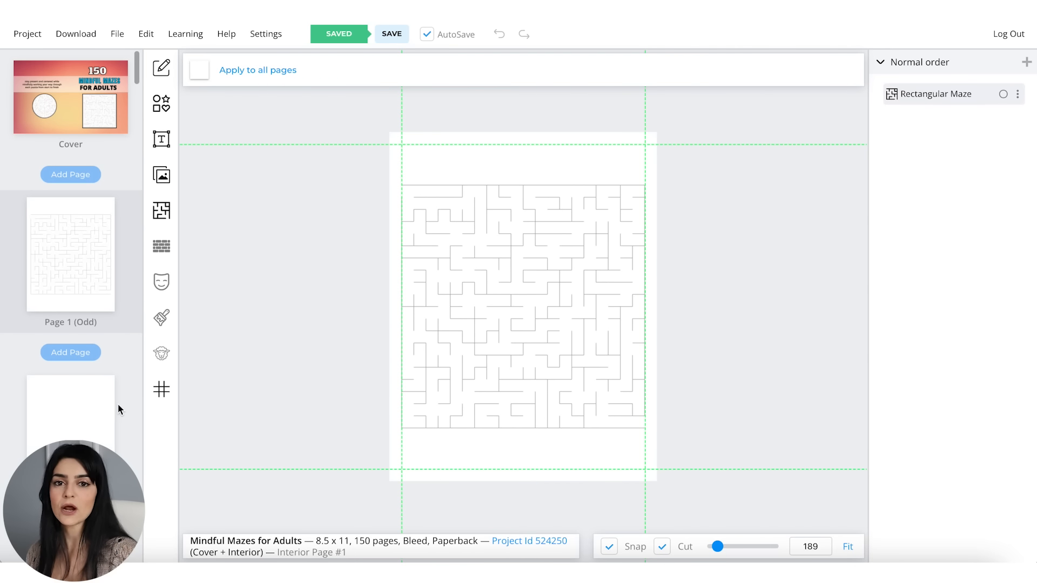
Apply the Circular Maze template with its default options to all even interior pages
scroll(118, 404, down, 2)
scroll(118, 409, down, 2)
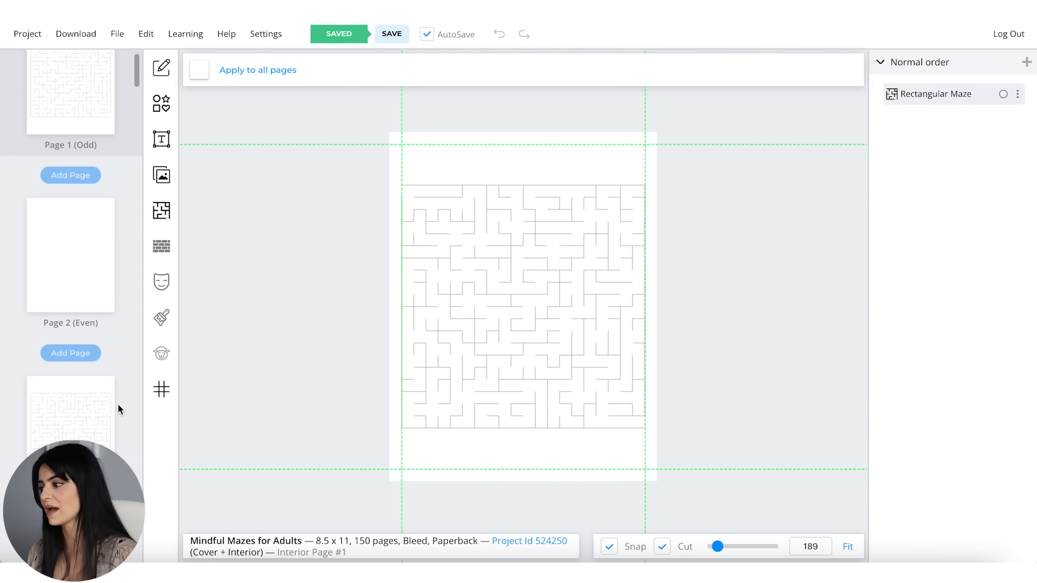
click(95, 282)
click(162, 211)
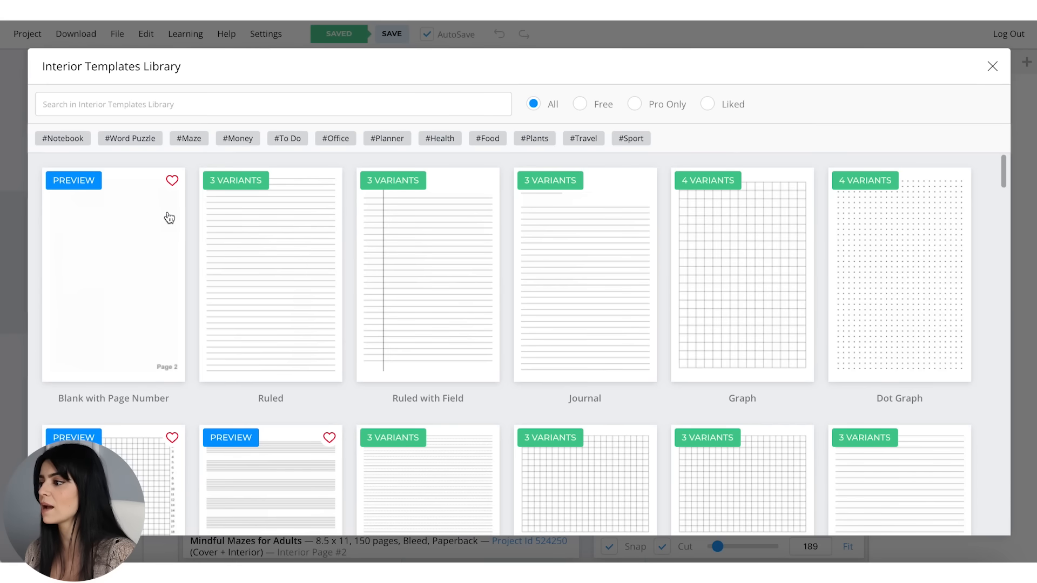
click(205, 141)
click(305, 261)
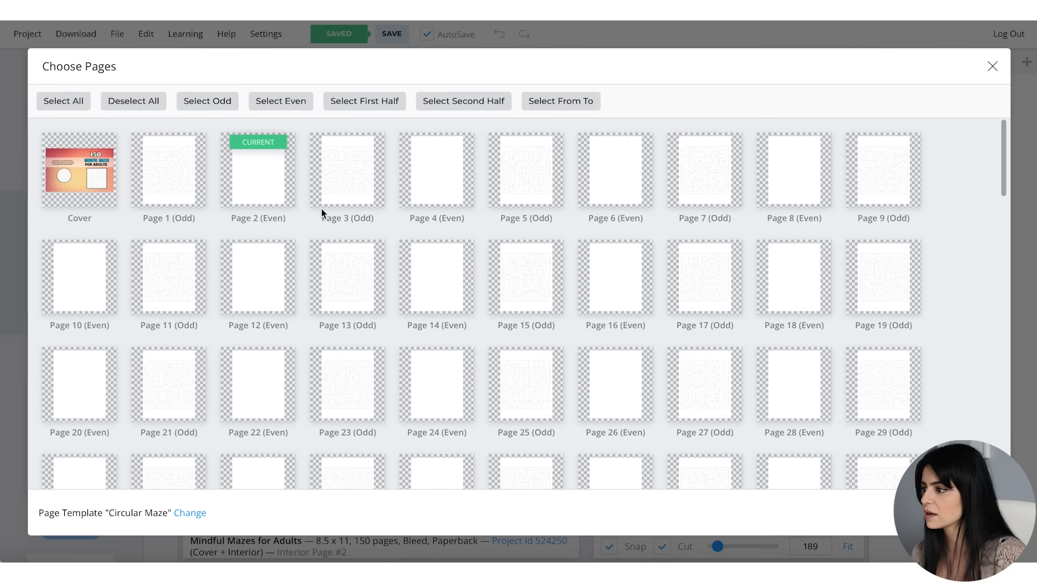
click(281, 101)
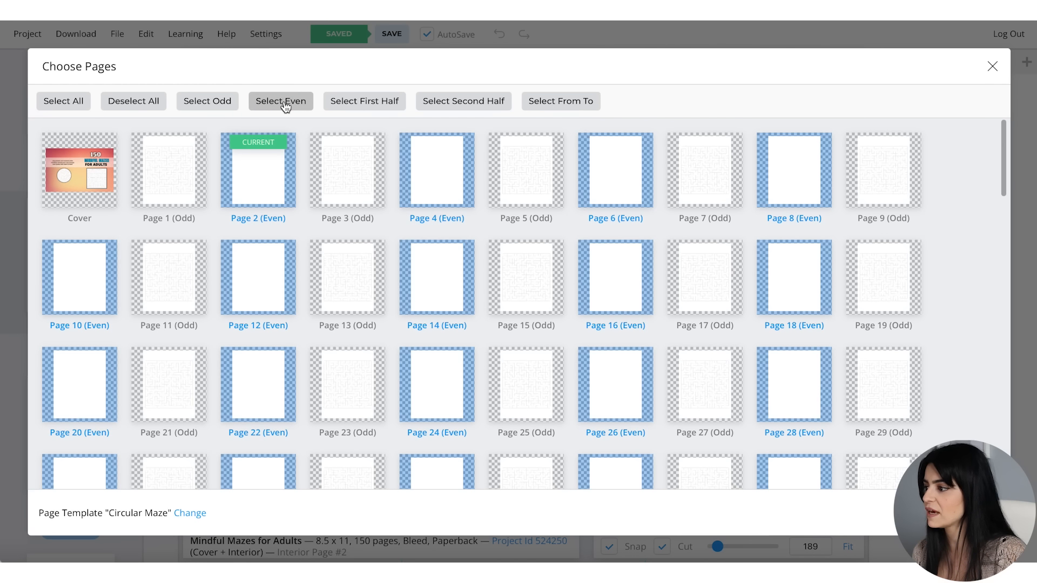
click(971, 513)
click(971, 513)
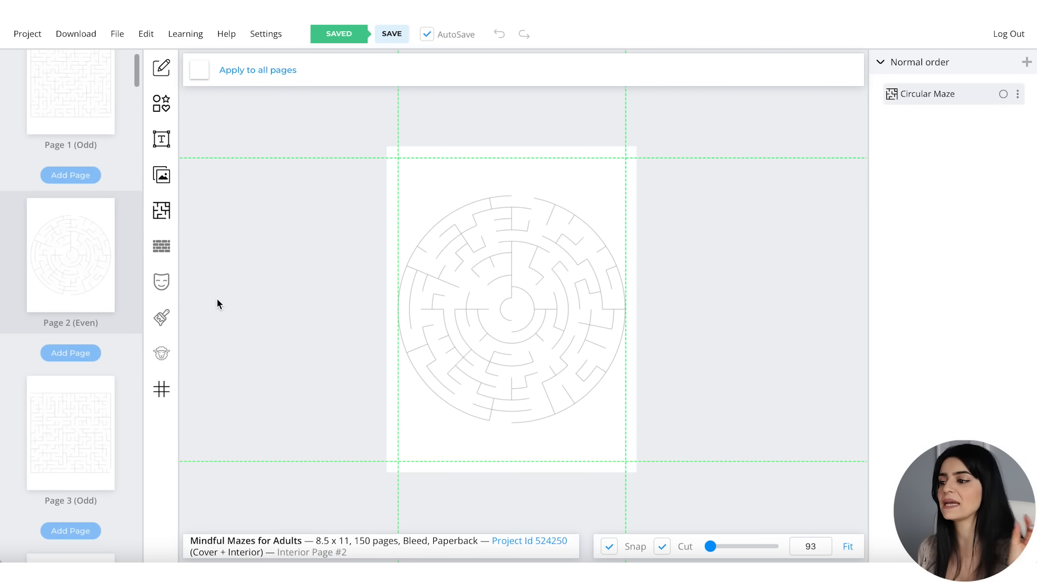
Choose the Blank with Page Number template for every page except the cover and proceed to its options
scroll(216, 299, up, 1)
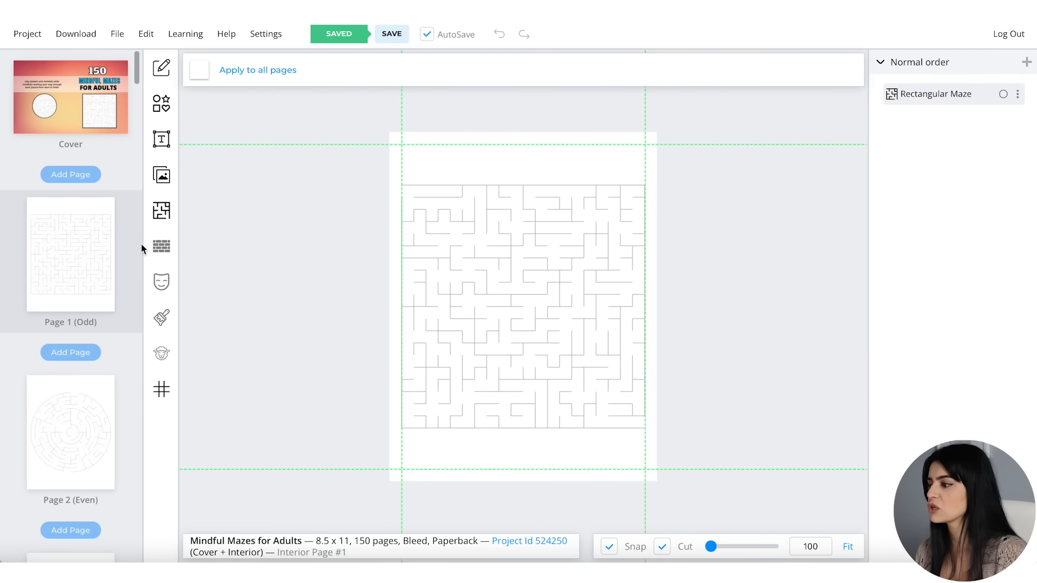
click(164, 218)
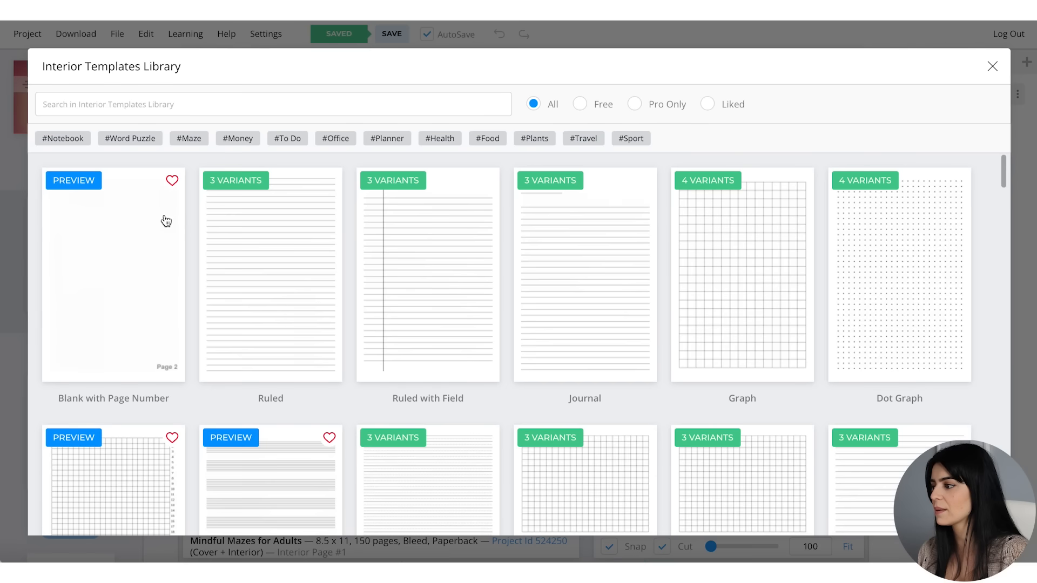
click(113, 242)
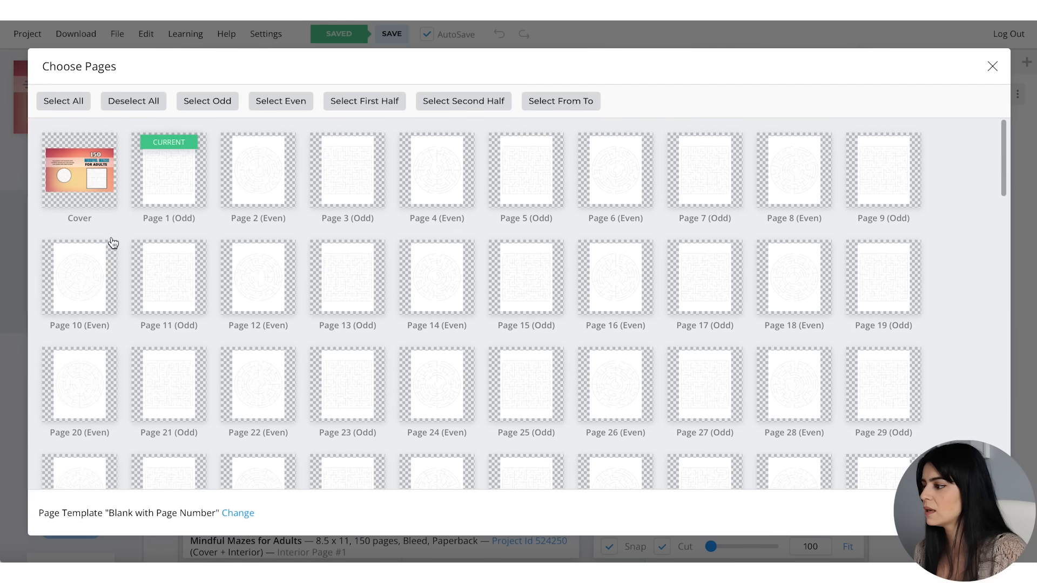
click(78, 106)
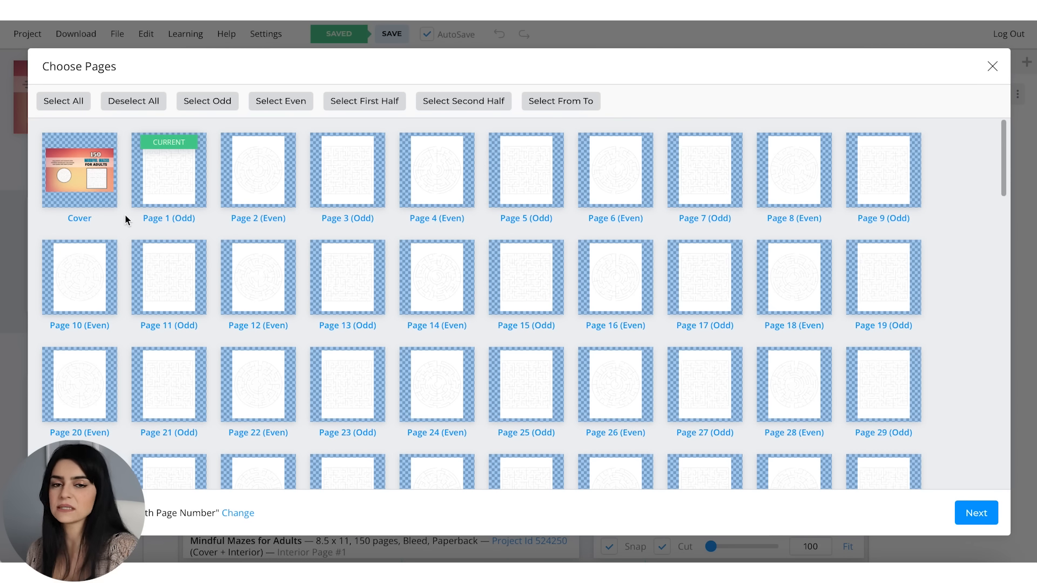
click(111, 204)
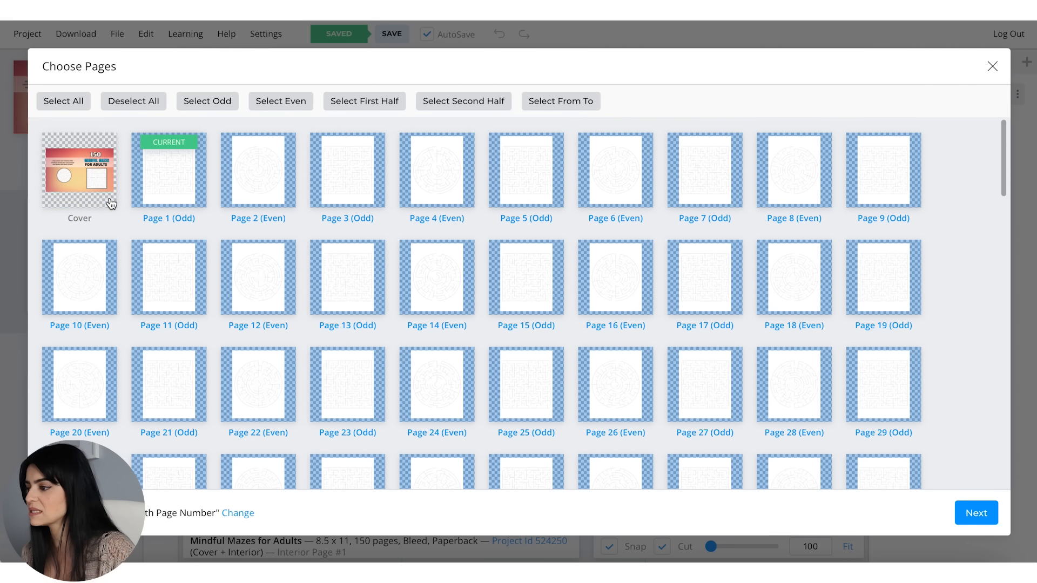
click(976, 514)
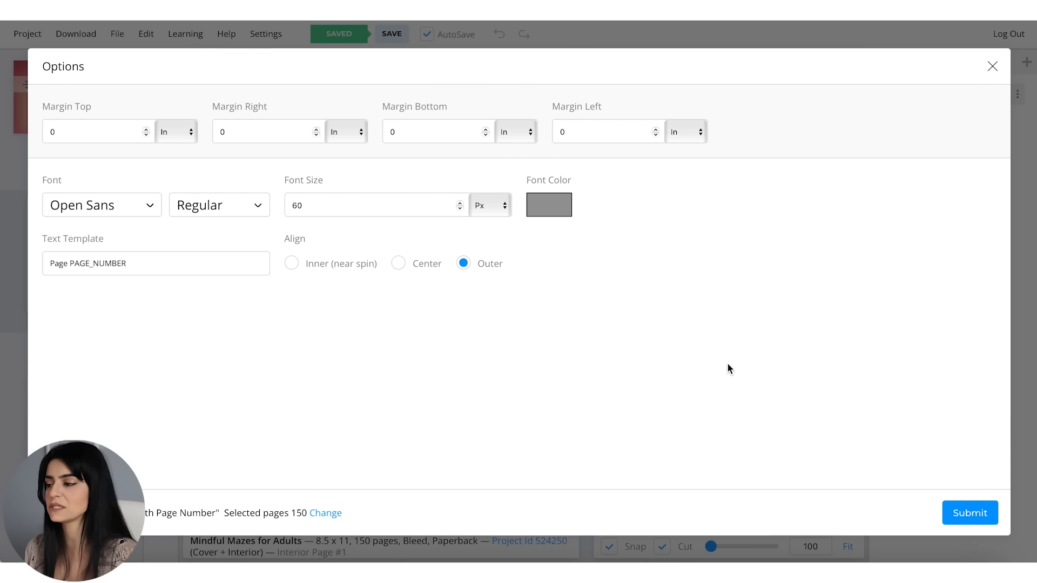
Set the page number's bottom margin to 9.5 in, font size to 28 pt and alignment to Center, and select "Page" in its text template
click(435, 132)
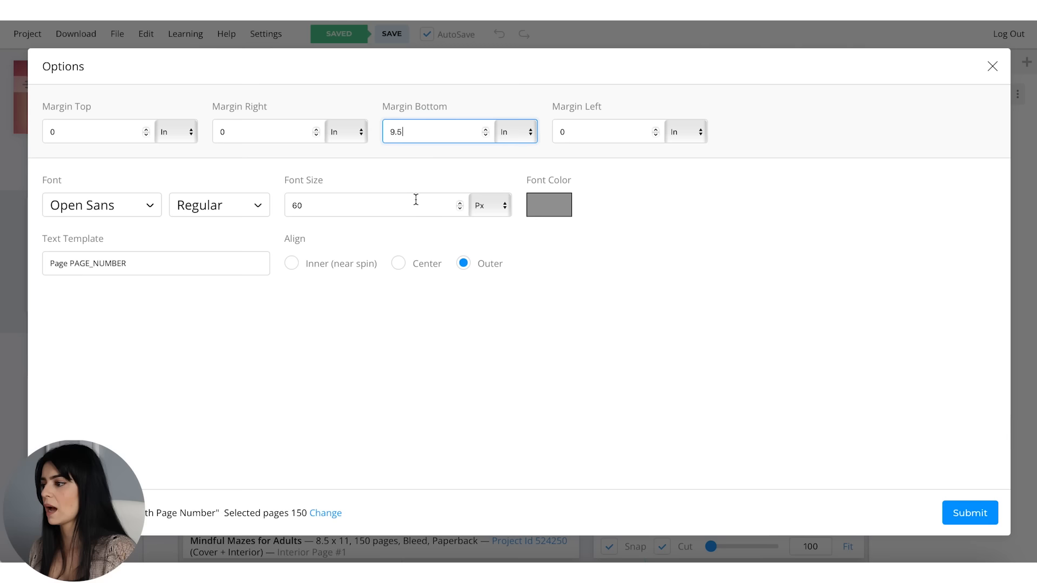
click(482, 211)
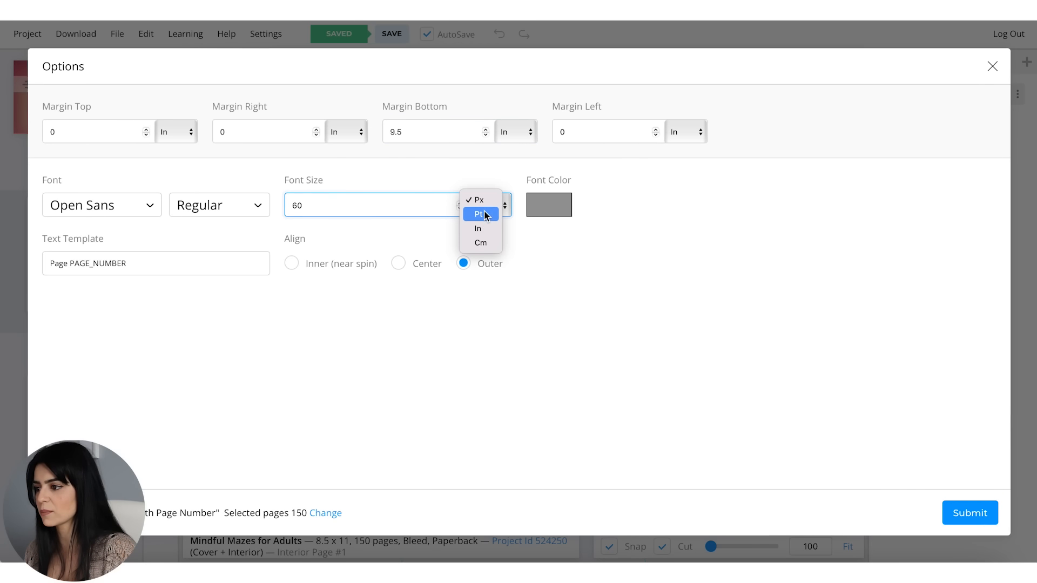
click(329, 210)
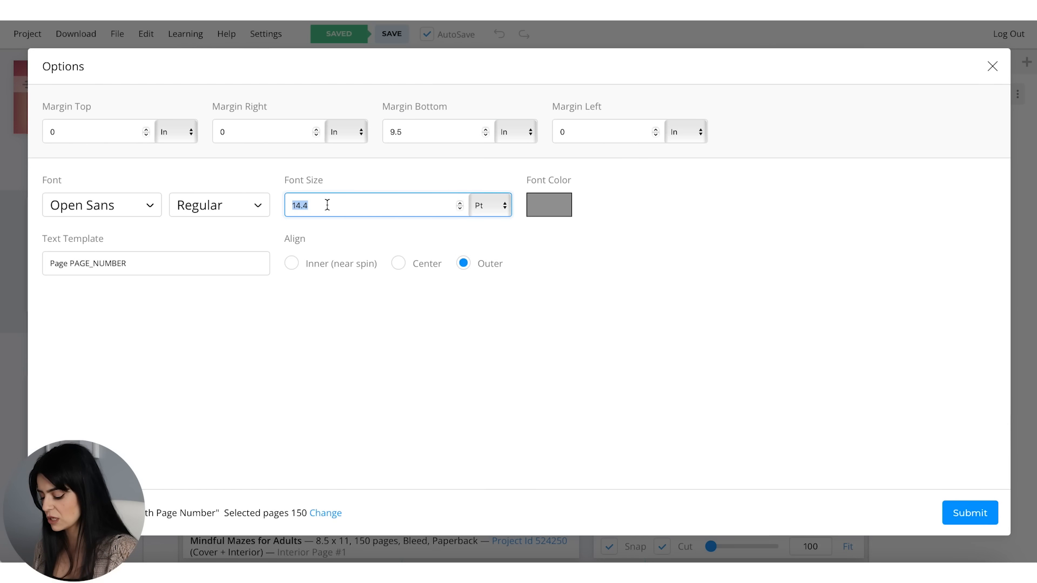
click(400, 265)
click(65, 264)
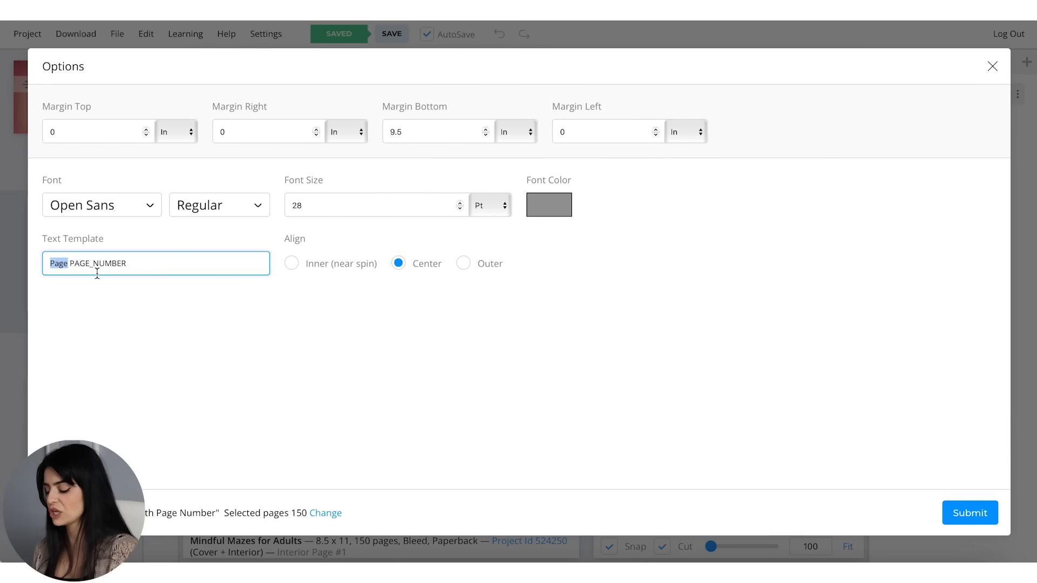
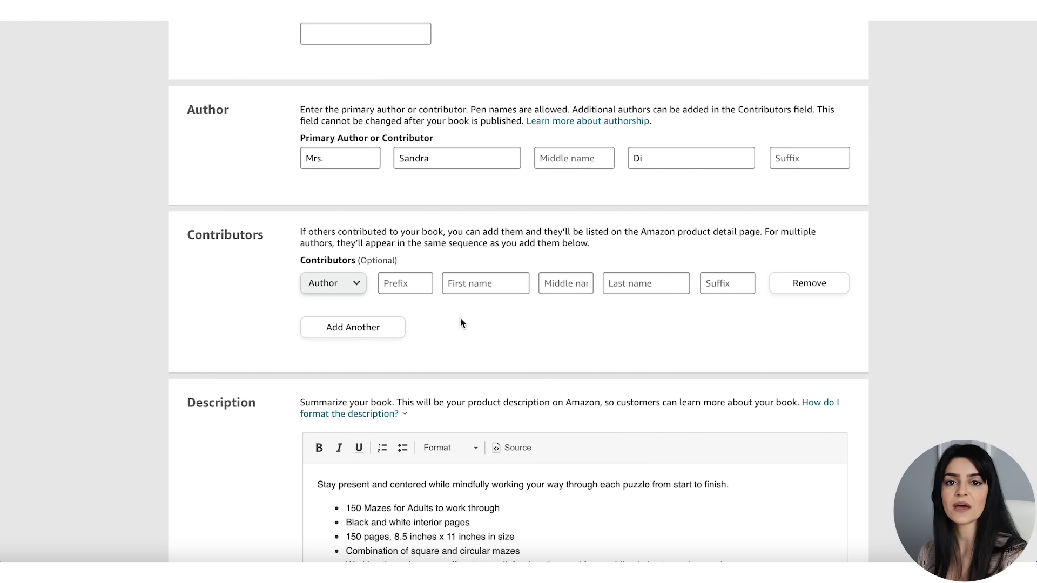
Examine the description and publishing rights sections of the book's details on Amazon KDP
scroll(460, 323, down, 3)
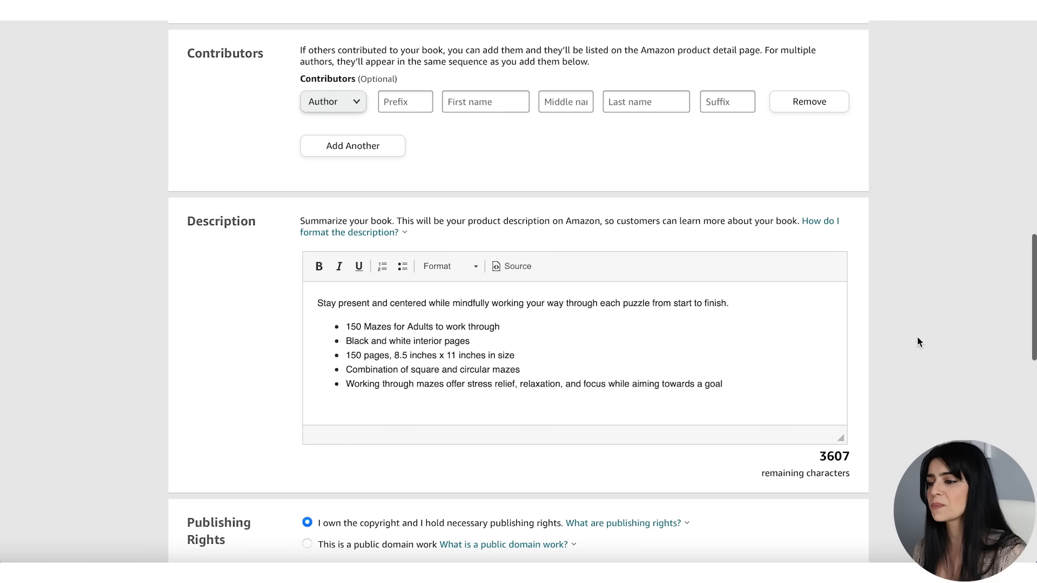
scroll(917, 338, down, 1)
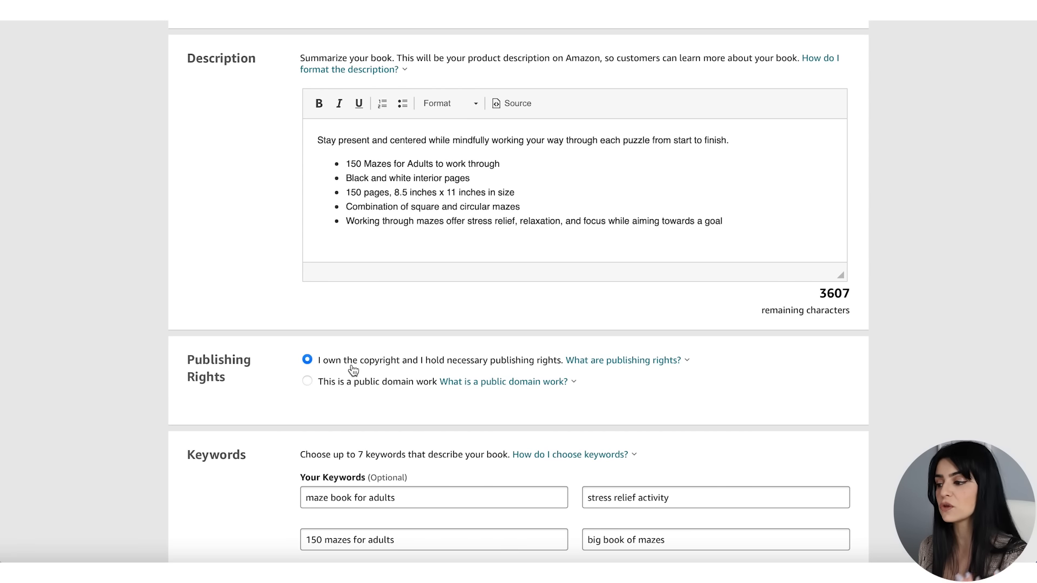
Examine the book's seven keyword entries on Amazon KDP and the maze keyword results in Book Bolt
scroll(353, 370, down, 1)
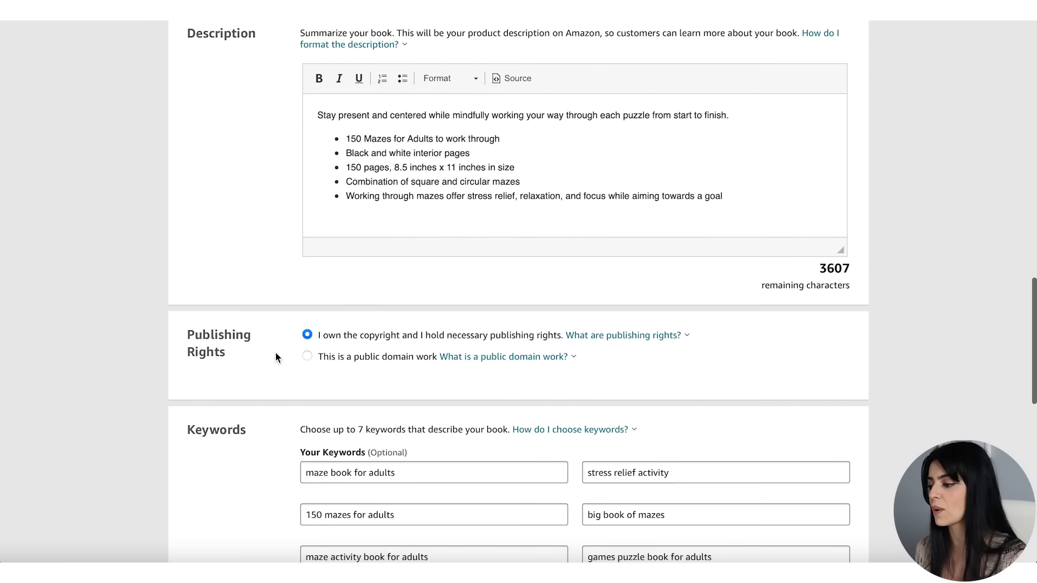
scroll(275, 354, down, 2)
scroll(276, 357, down, 2)
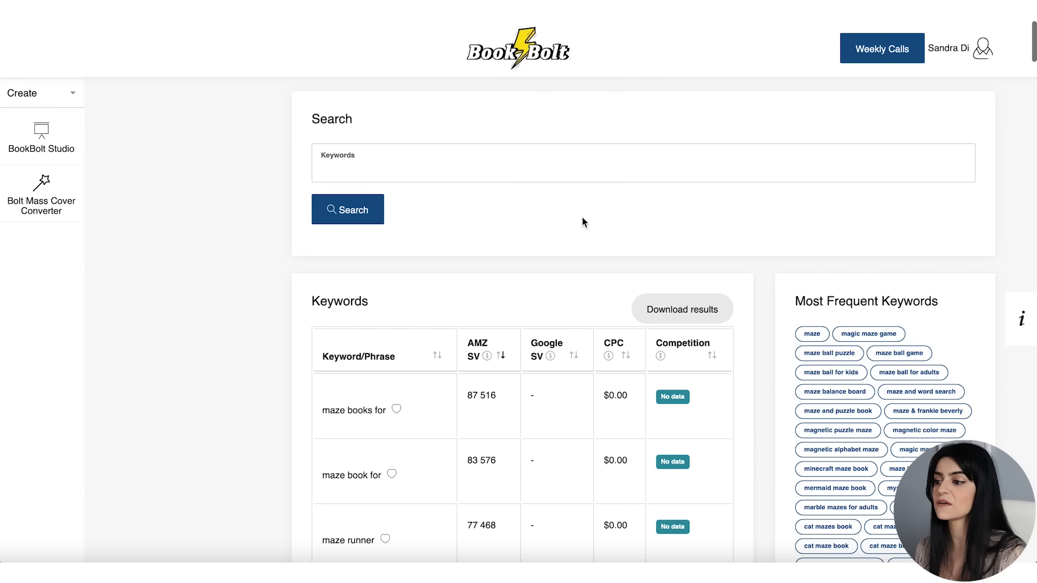
scroll(581, 226, down, 1)
scroll(581, 226, down, 1)
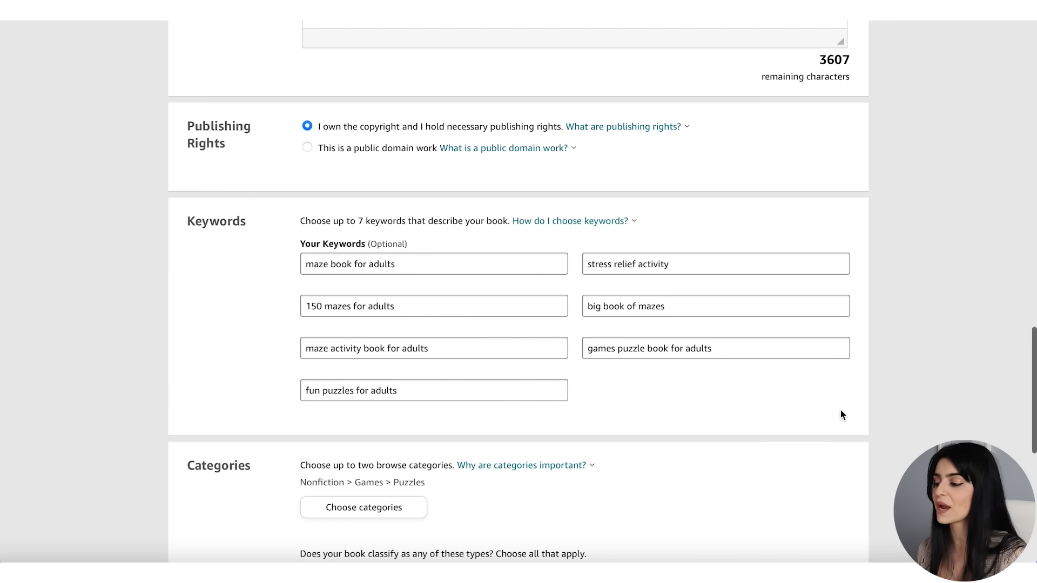
scroll(840, 410, down, 5)
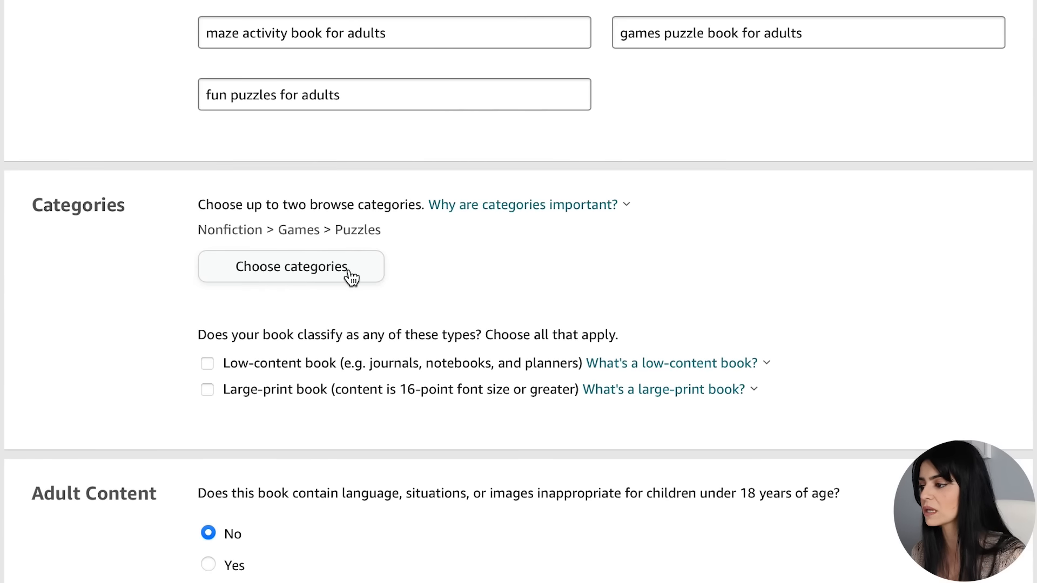
Browse the available categories in the book's category chooser and dismiss it
click(404, 280)
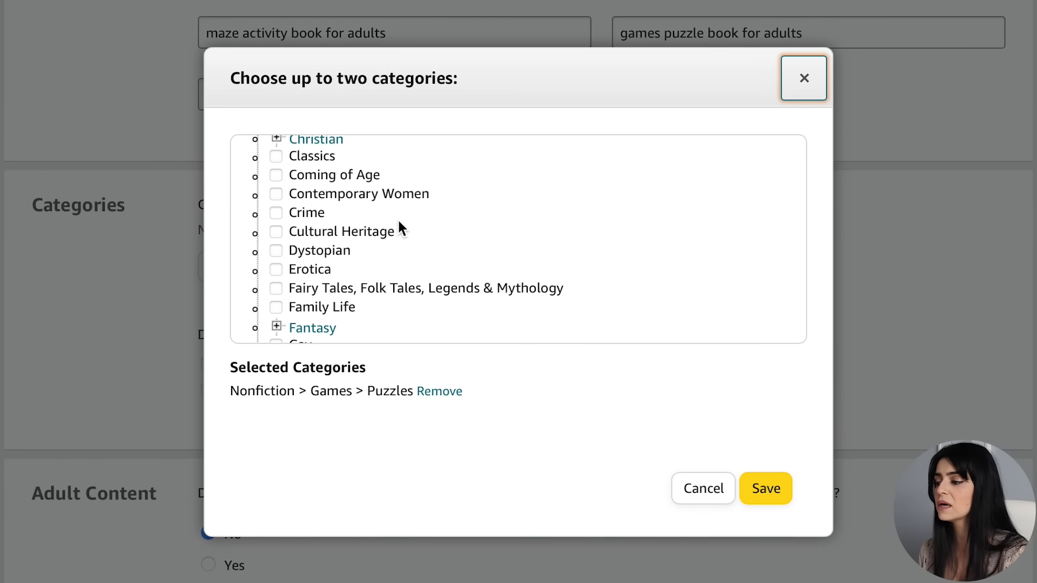
scroll(397, 222, up, 5)
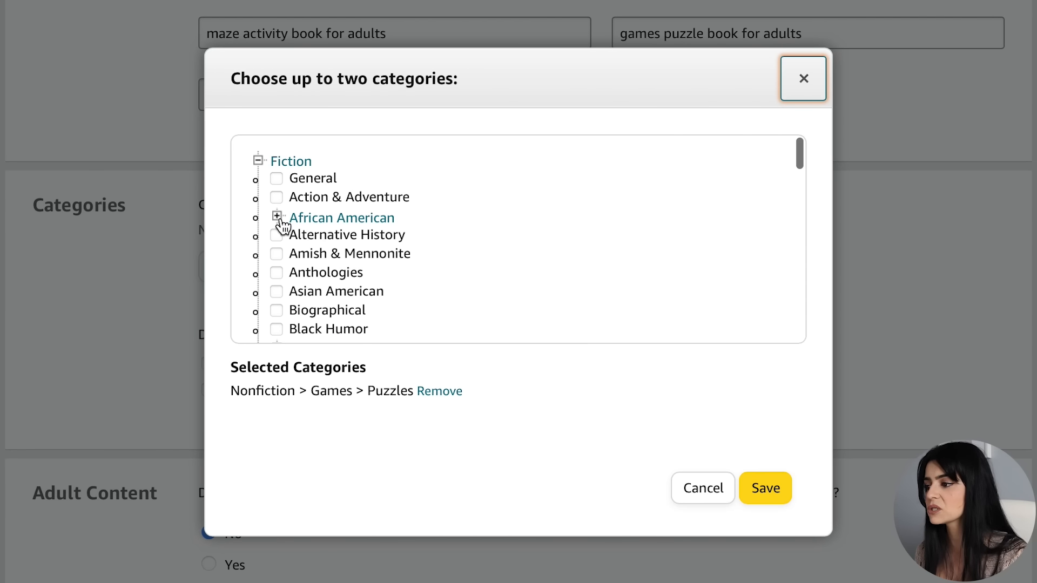
scroll(421, 251, down, 8)
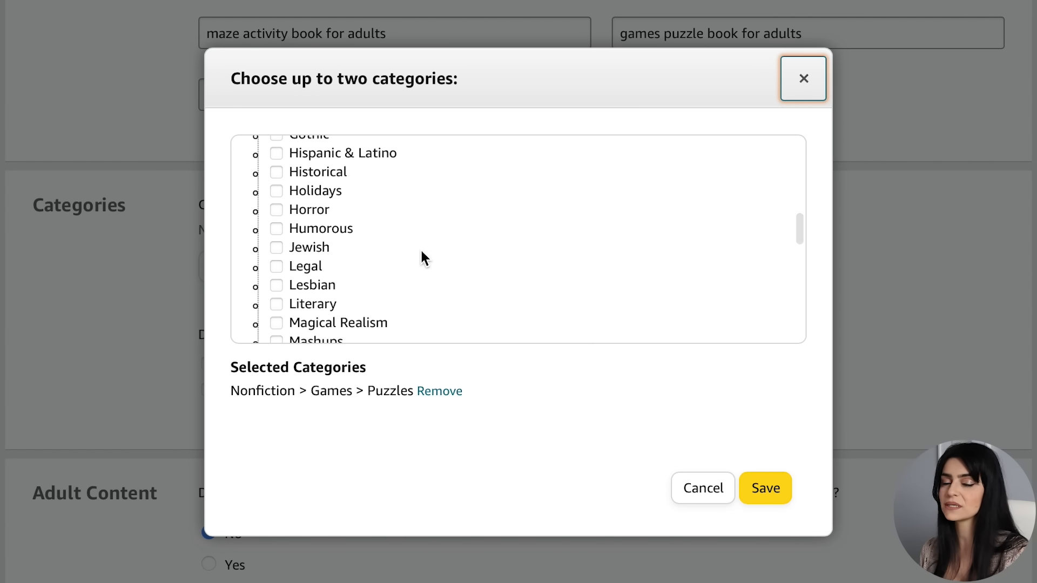
click(806, 84)
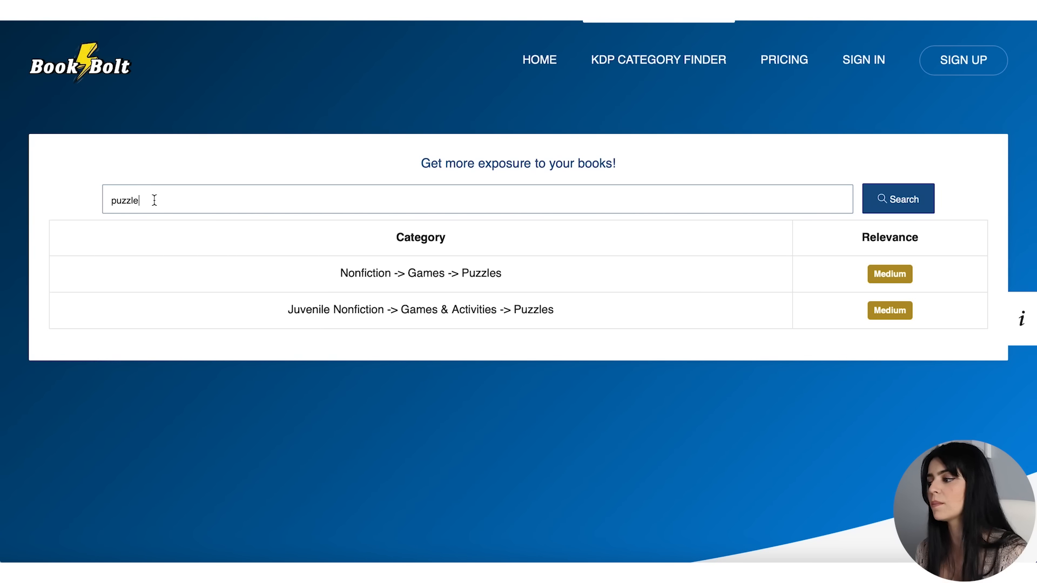
Switch to Book Bolt's KDP Category Finder and examine the Nonfiction -> Games -> Puzzles category suggested for "puzzle"
click(342, 273)
drag(342, 274, 507, 273)
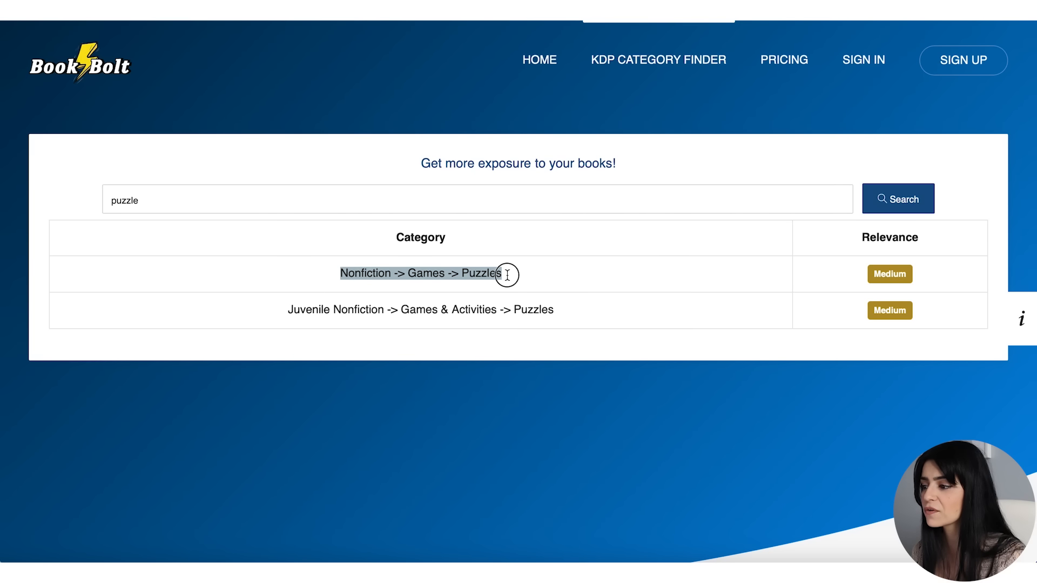
click(527, 282)
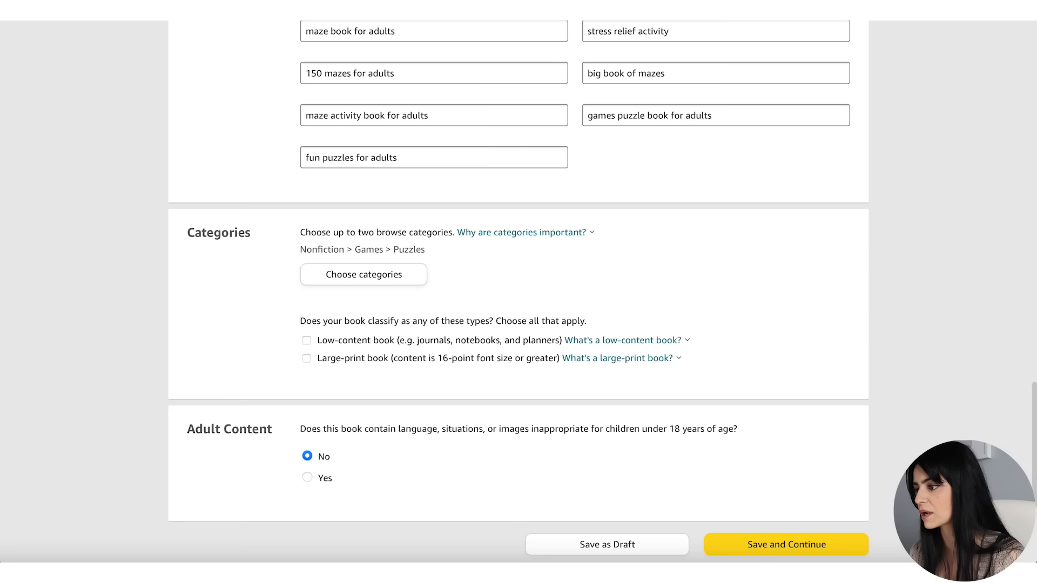
Back on Amazon KDP, review the category and adult content settings, save the paperback details and continue to the content stage
scroll(435, 300, down, 1)
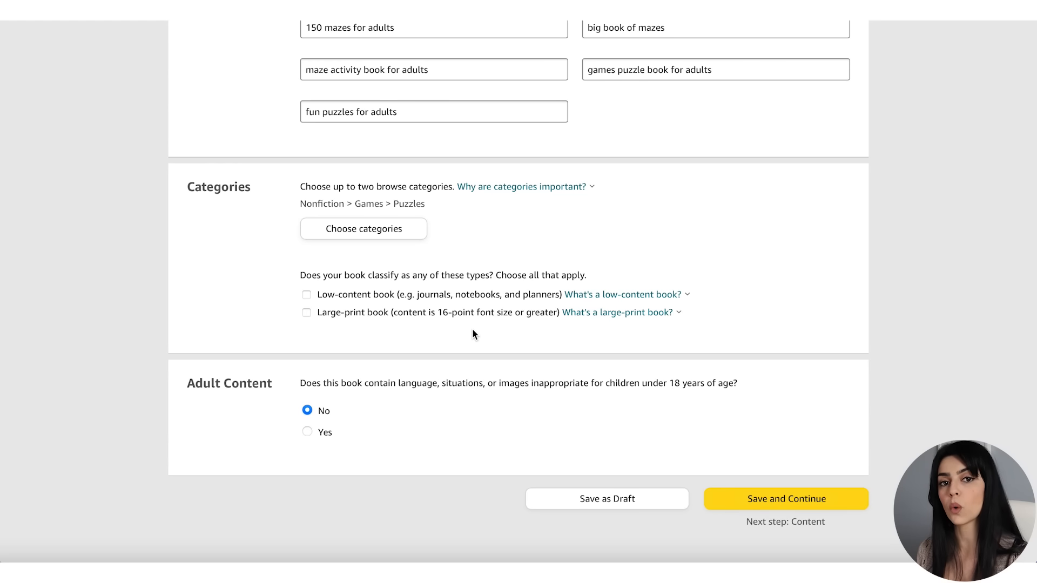
scroll(491, 359, down, 1)
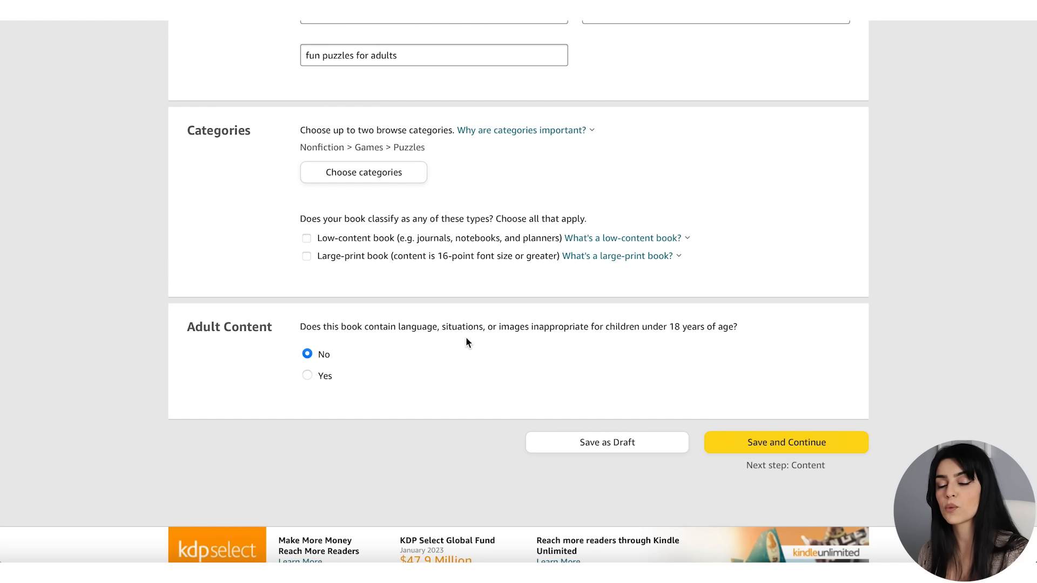
click(783, 444)
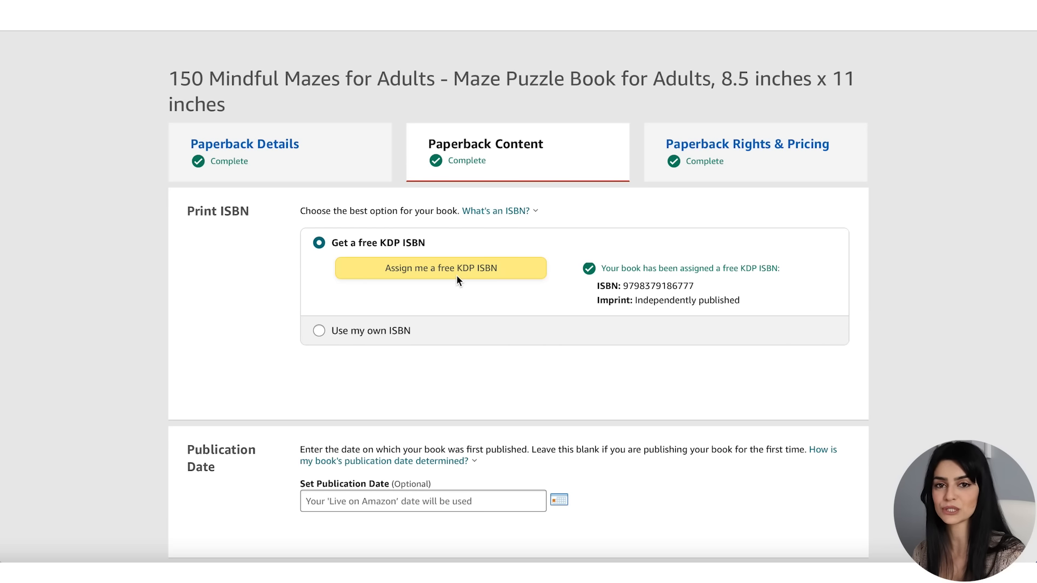
Examine the paperback's ISBN, publication date, ink and paper, trim size, bleed and cover finish settings
scroll(511, 375, down, 4)
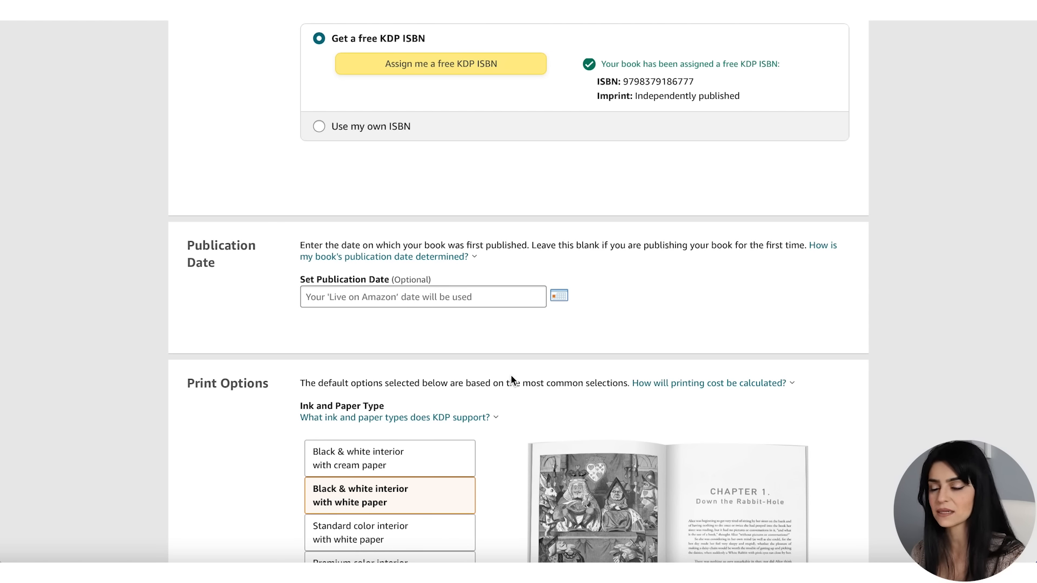
scroll(511, 375, down, 1)
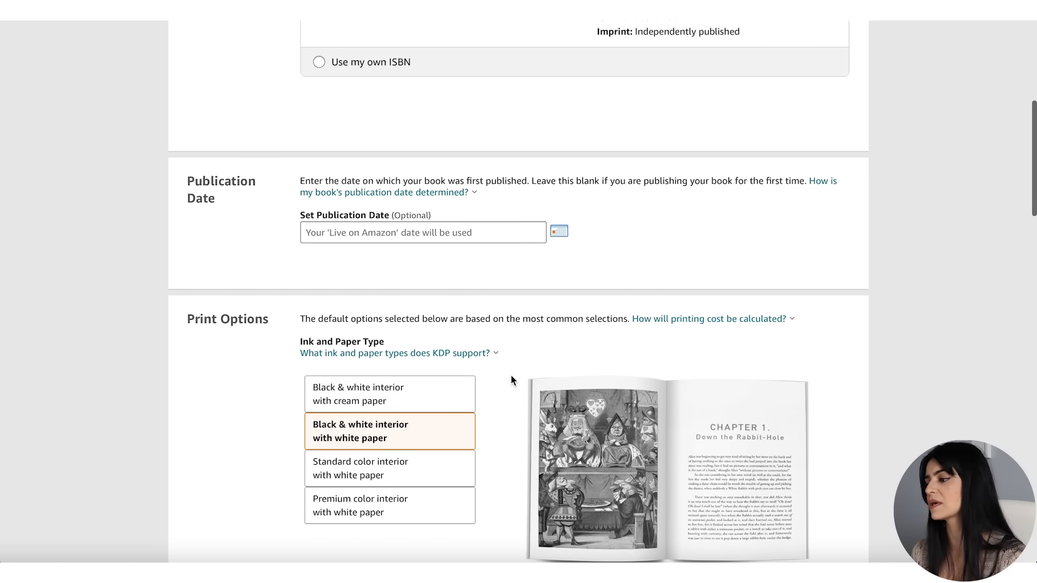
scroll(511, 377, down, 2)
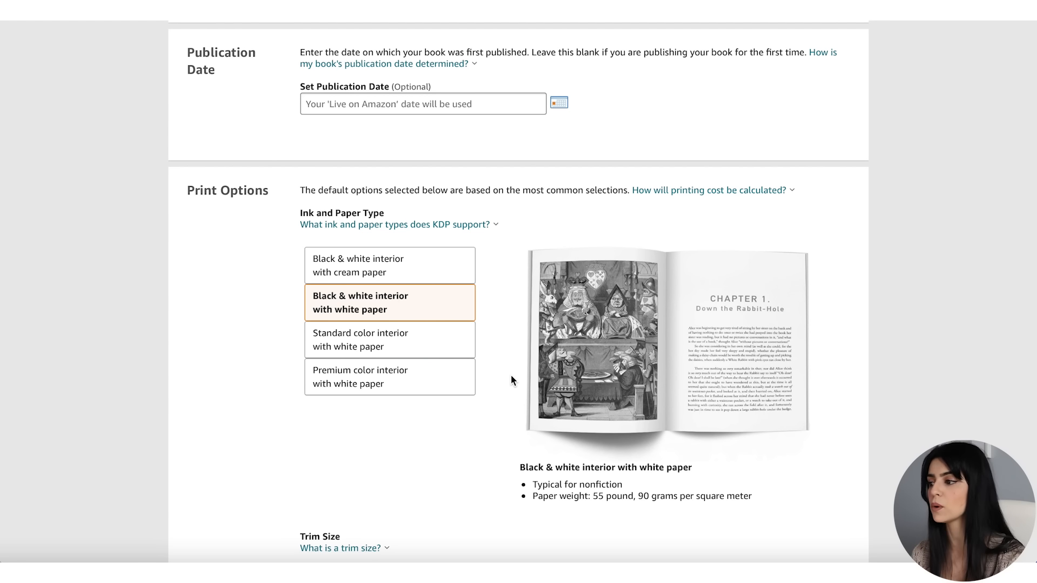
scroll(510, 374, down, 1)
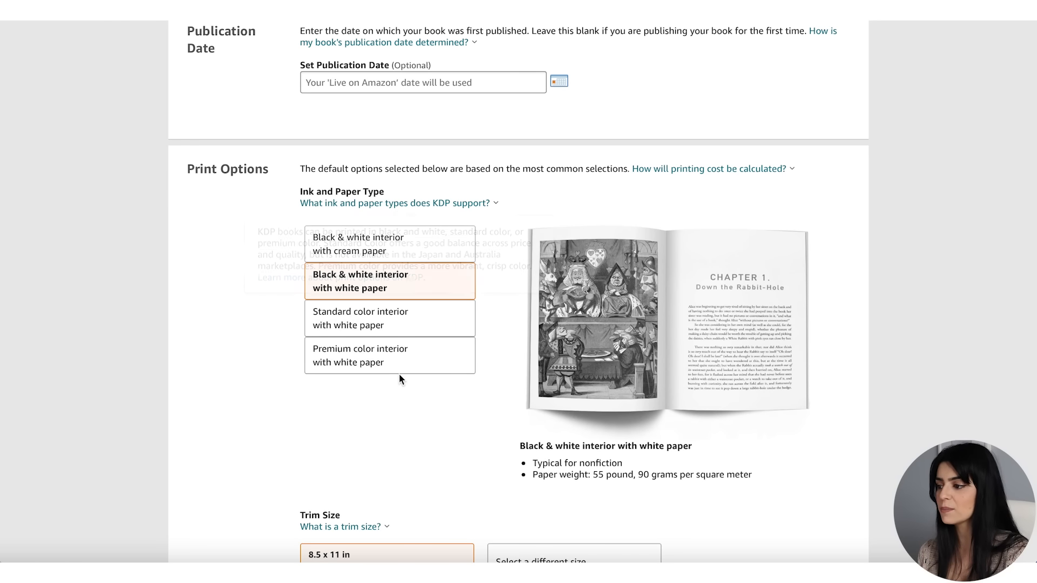
scroll(491, 372, down, 1)
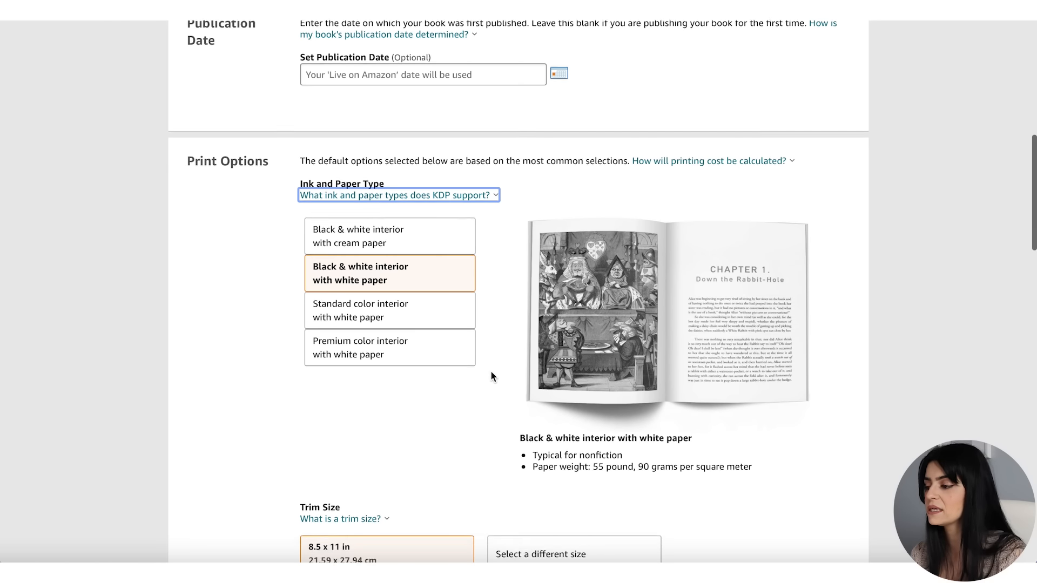
scroll(491, 373, down, 5)
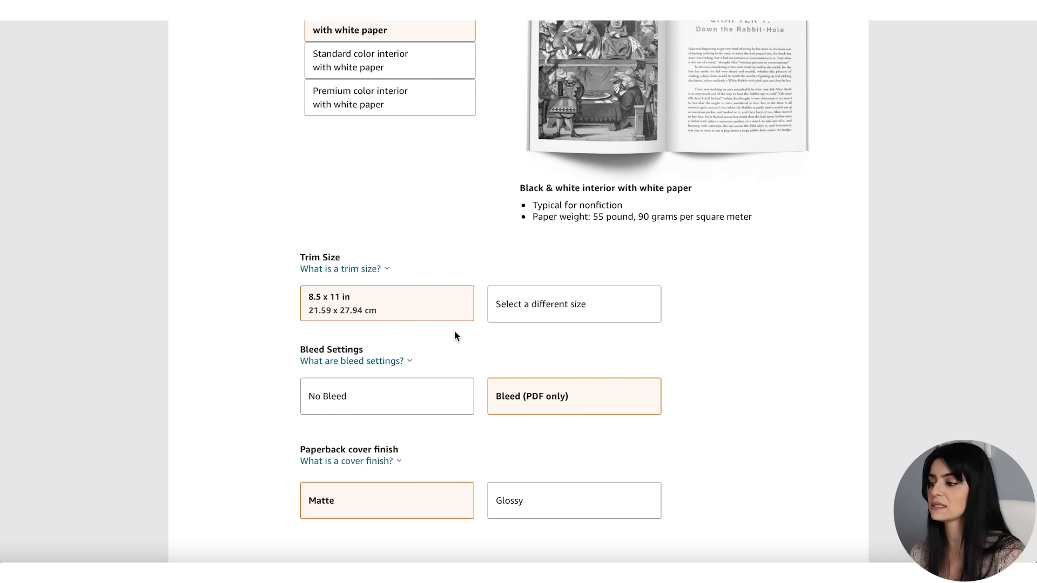
scroll(763, 405, down, 2)
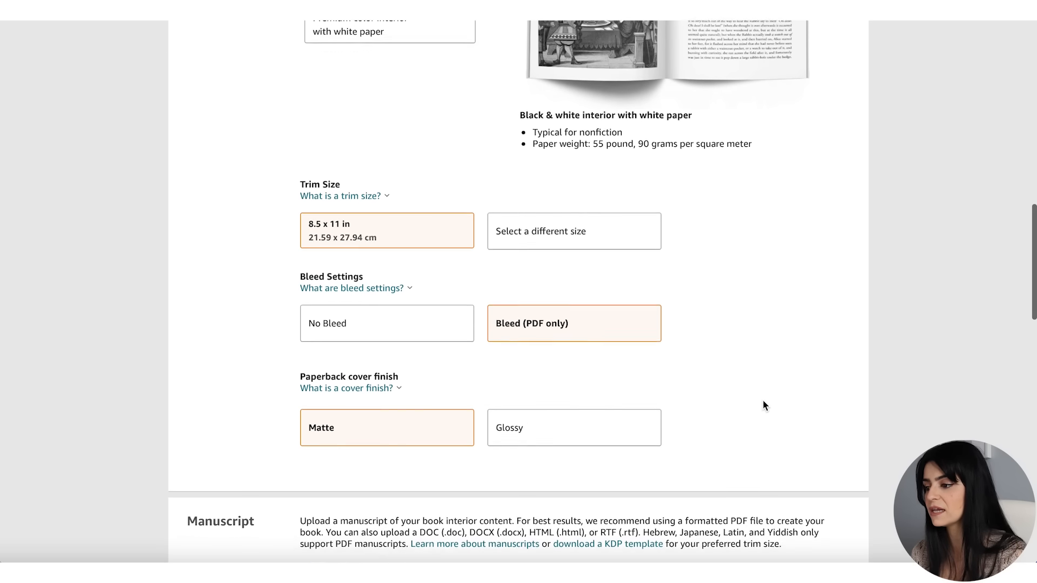
scroll(648, 354, down, 2)
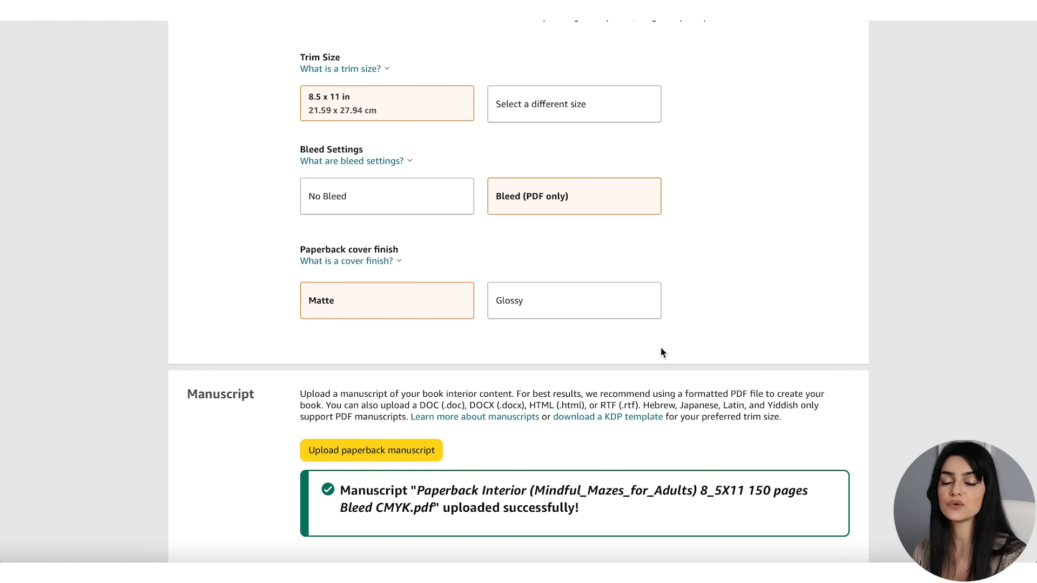
Examine the manuscript upload, the book cover upload and the barcode option of the paperback content
scroll(633, 367, down, 4)
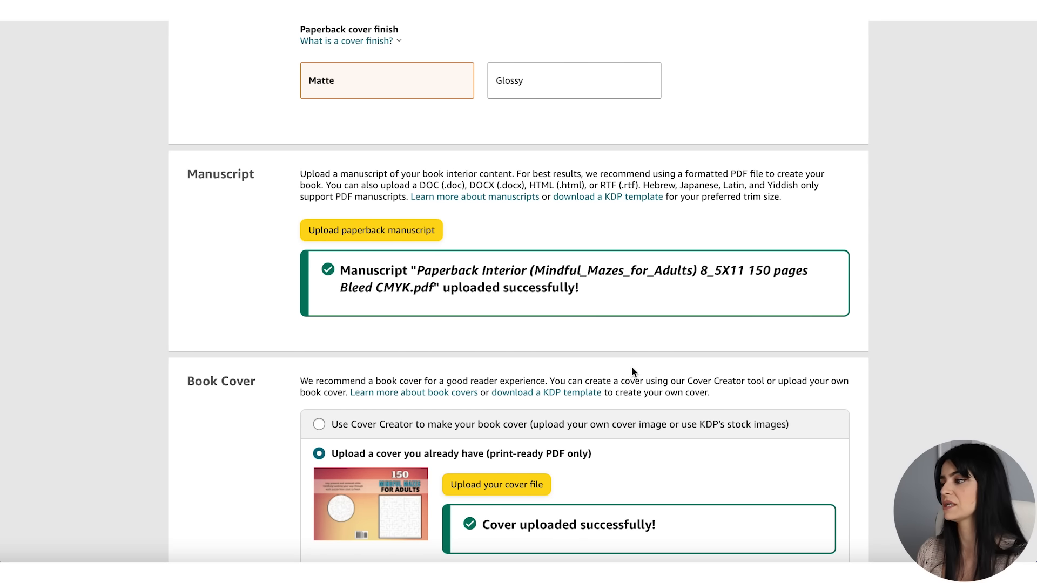
scroll(213, 265, down, 1)
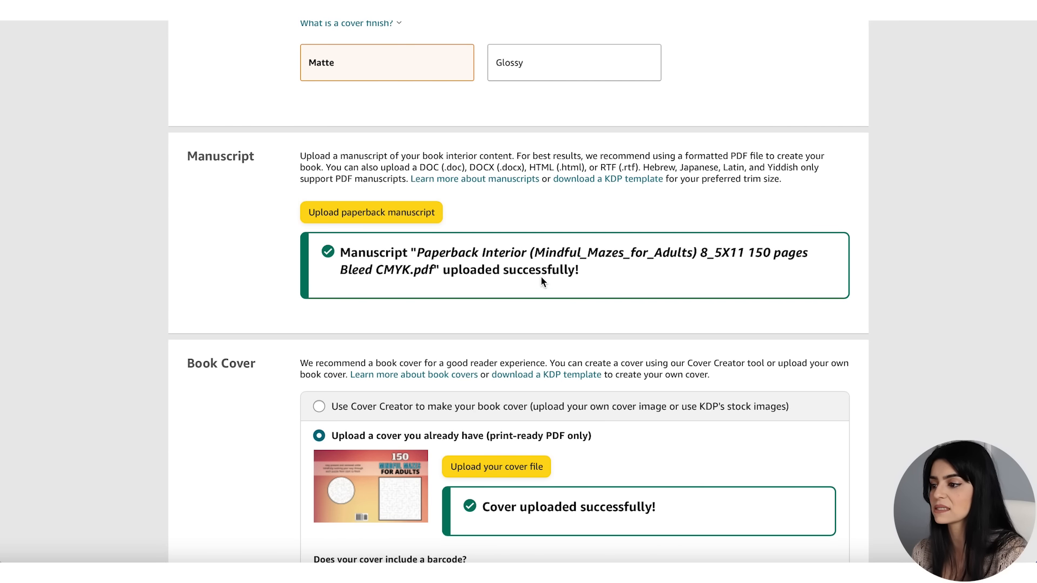
scroll(539, 281, down, 3)
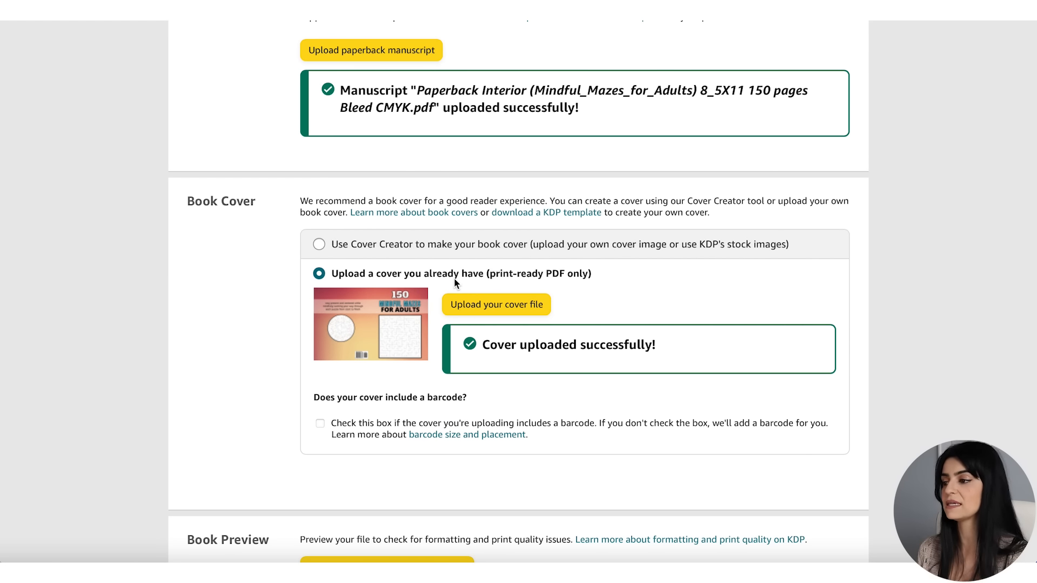
scroll(454, 278, down, 1)
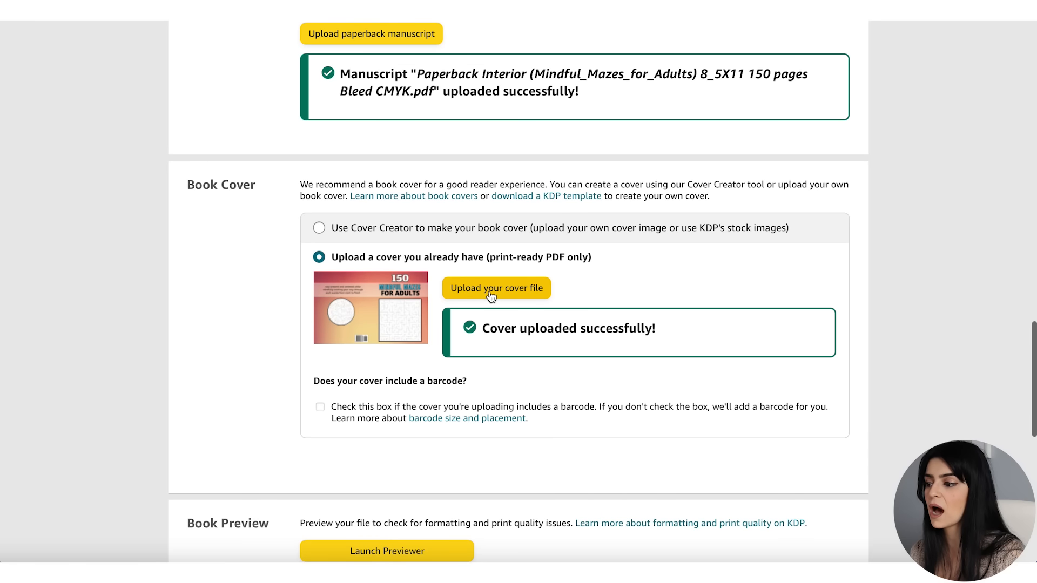
scroll(579, 351, down, 1)
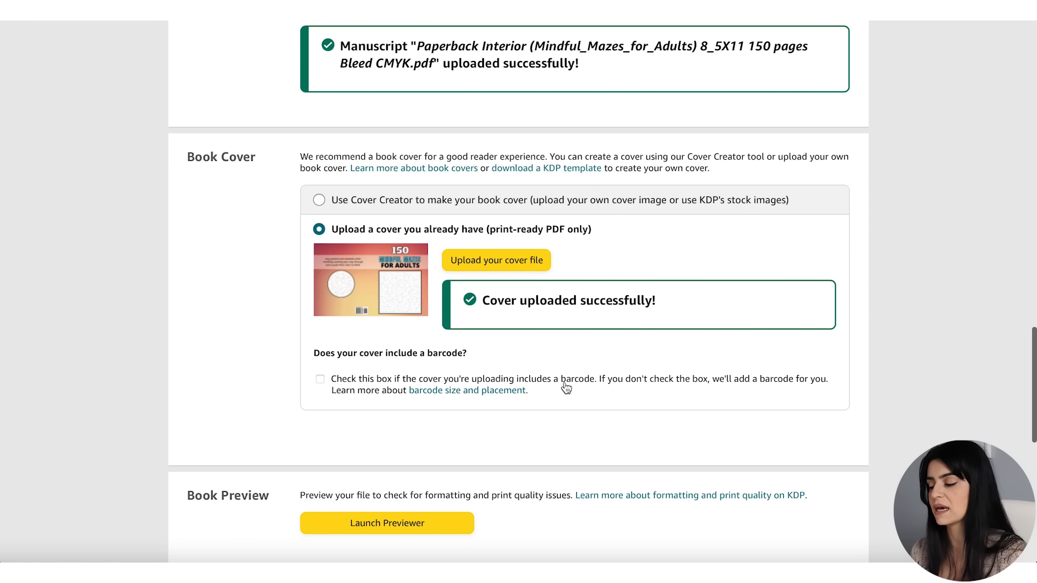
scroll(566, 388, down, 5)
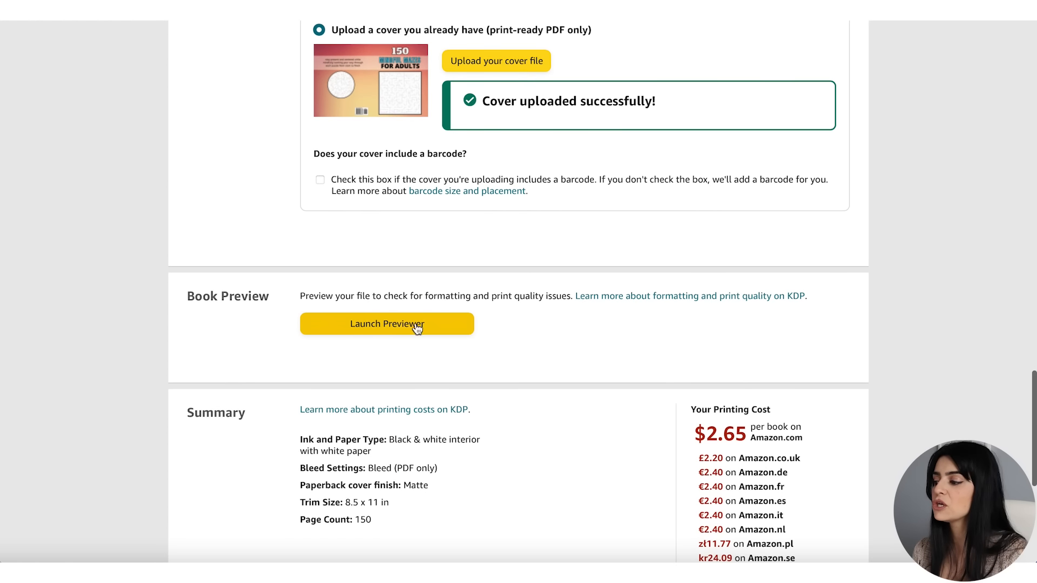
Launch the print preview and check the cover and the maze pages through page 150
click(448, 332)
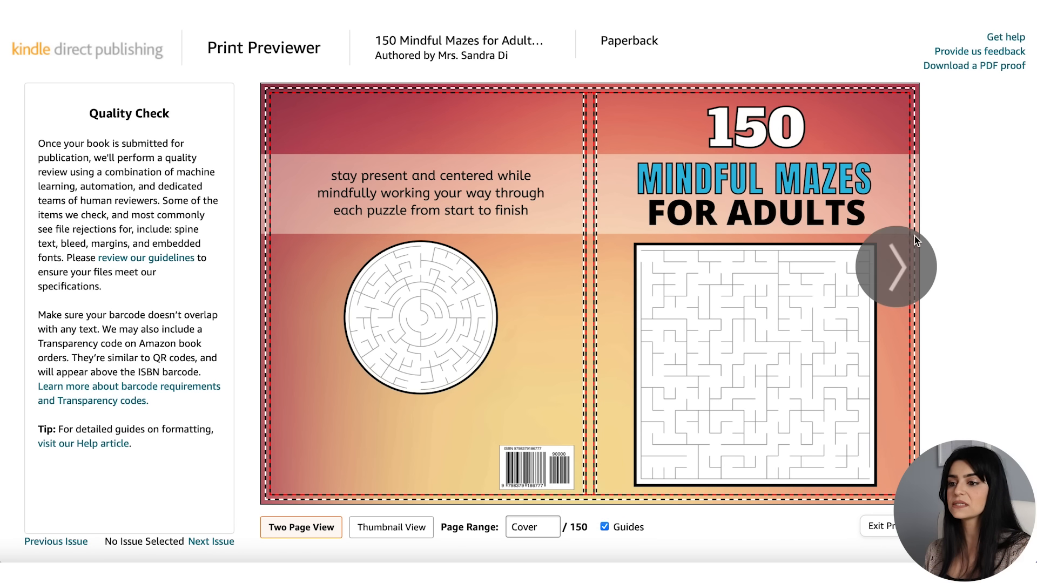
click(903, 266)
click(903, 268)
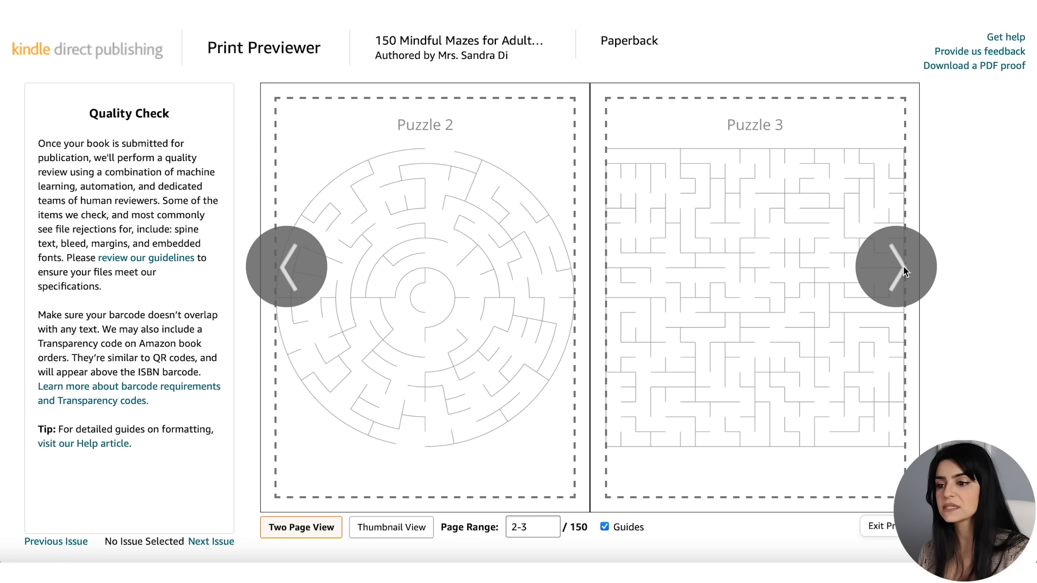
click(902, 267)
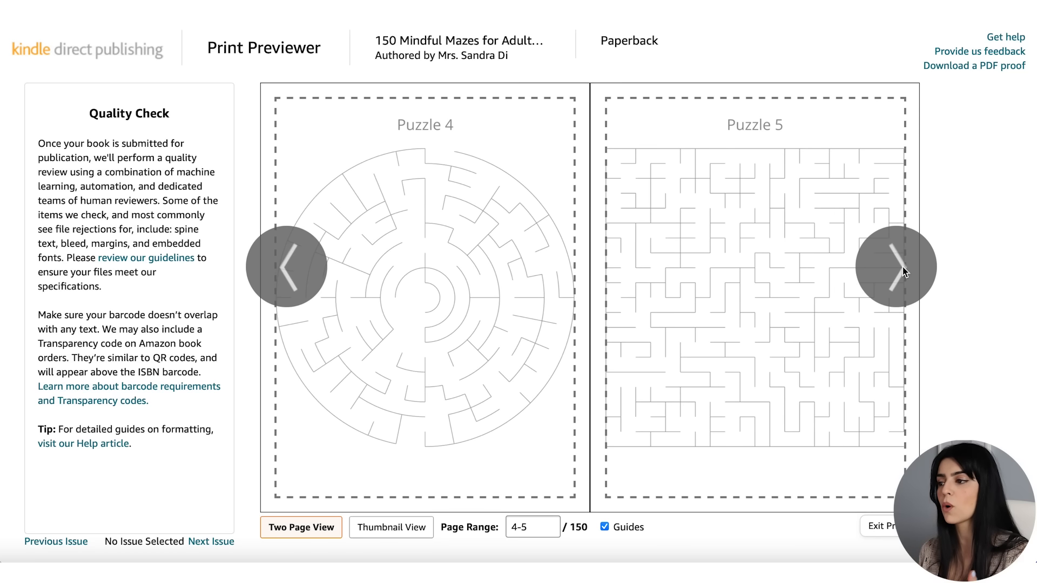
click(902, 267)
click(898, 271)
click(897, 271)
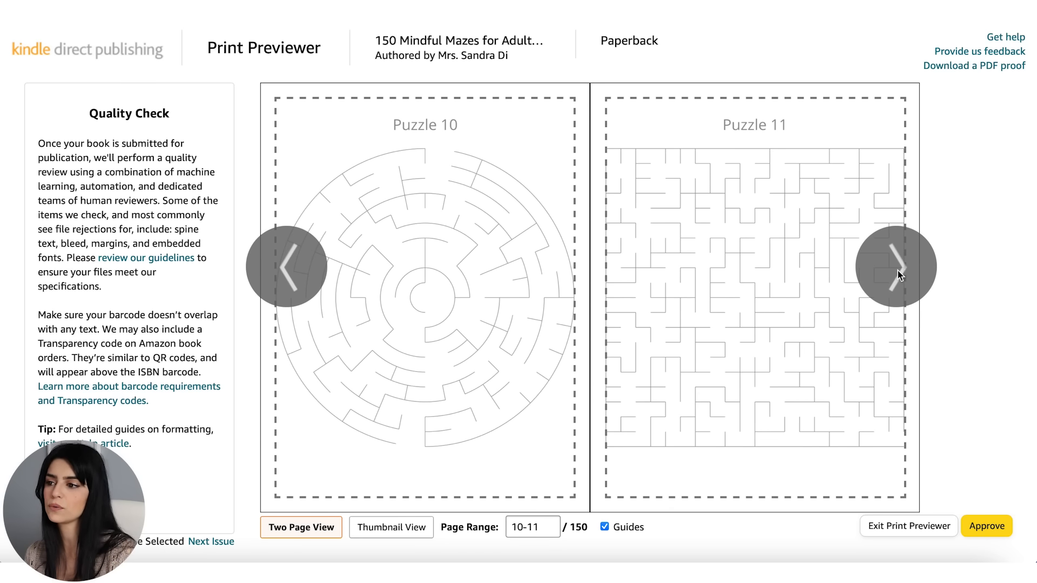
click(886, 291)
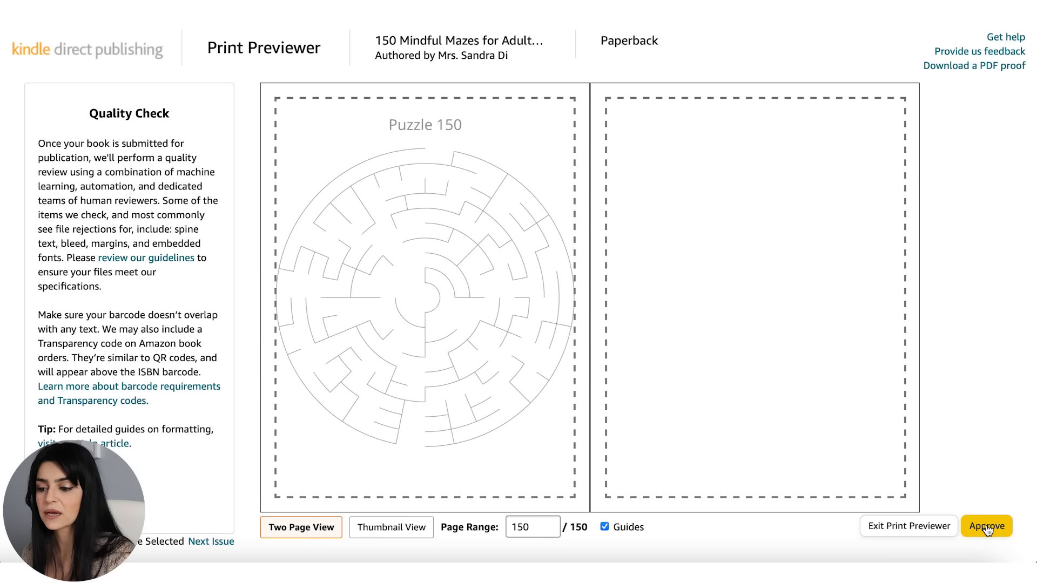
Approve the print preview, save the paperback content and continue to the rights and pricing stage
click(987, 528)
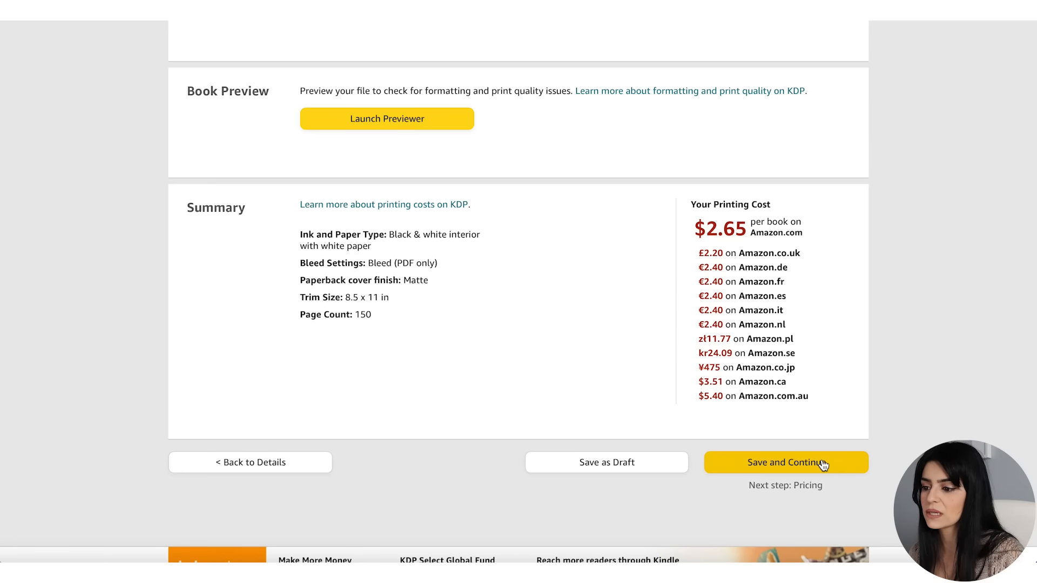
click(878, 511)
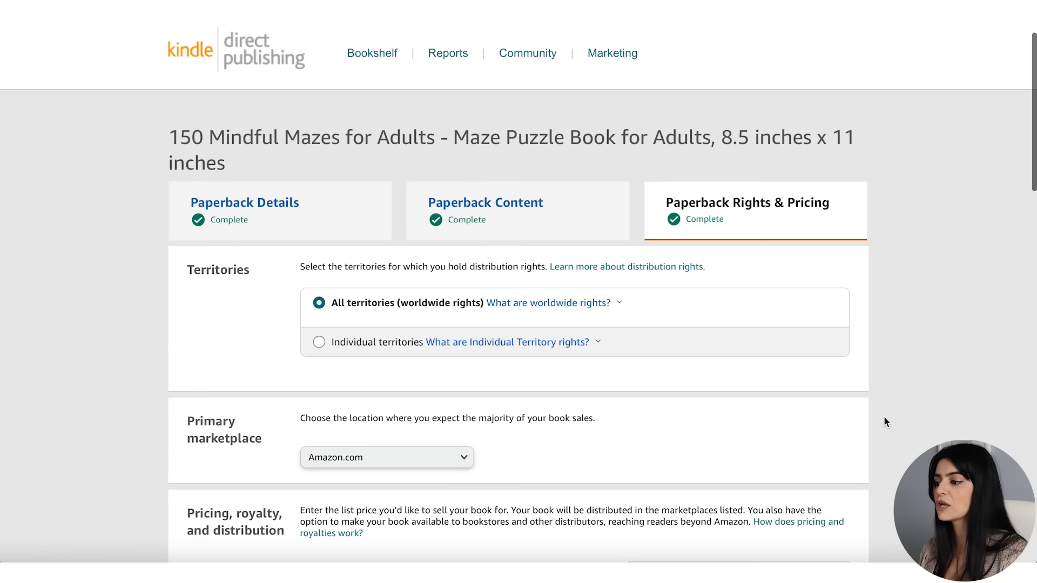
Examine the paperback's territories, primary marketplace, and the list price, printing cost and royalty for each marketplace
scroll(883, 420, down, 3)
scroll(886, 421, down, 1)
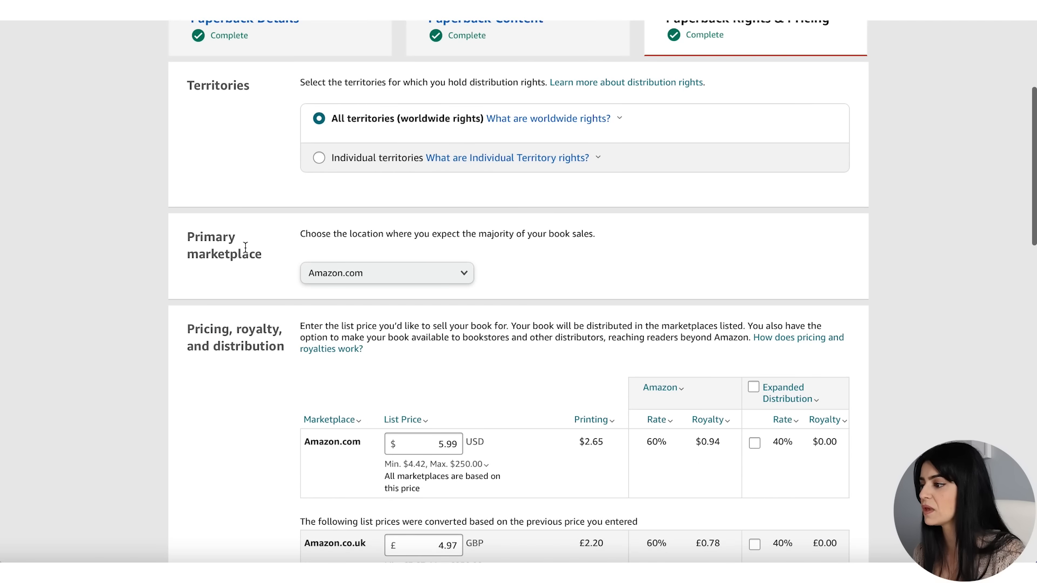
scroll(281, 259, down, 1)
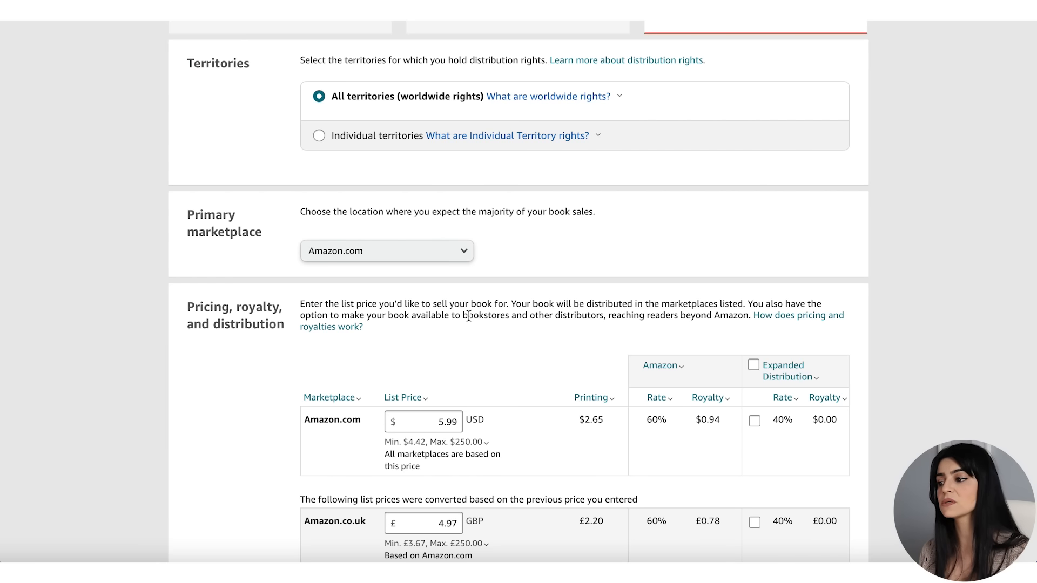
scroll(469, 315, down, 1)
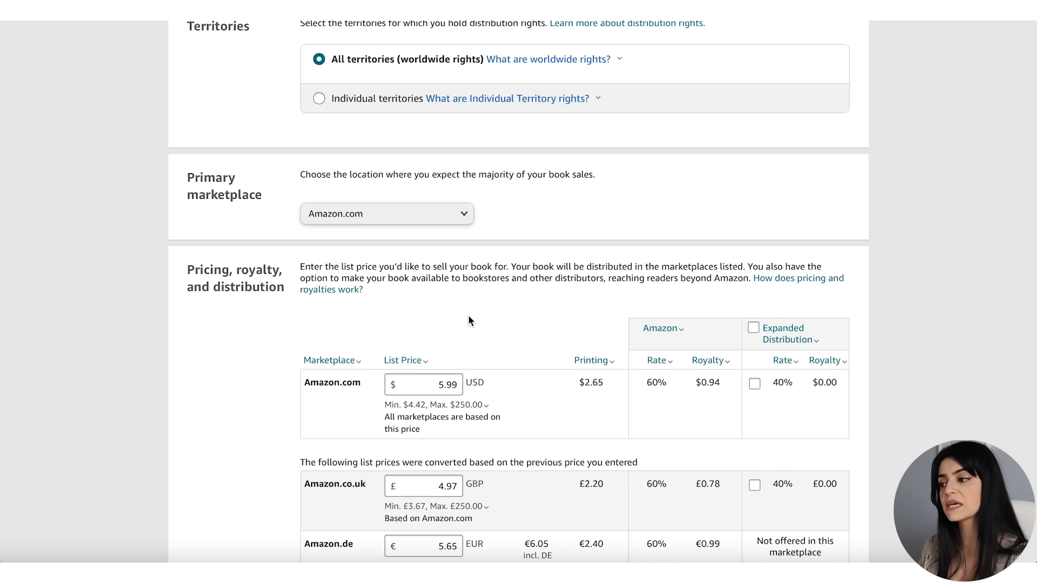
scroll(468, 320, down, 1)
scroll(543, 281, down, 3)
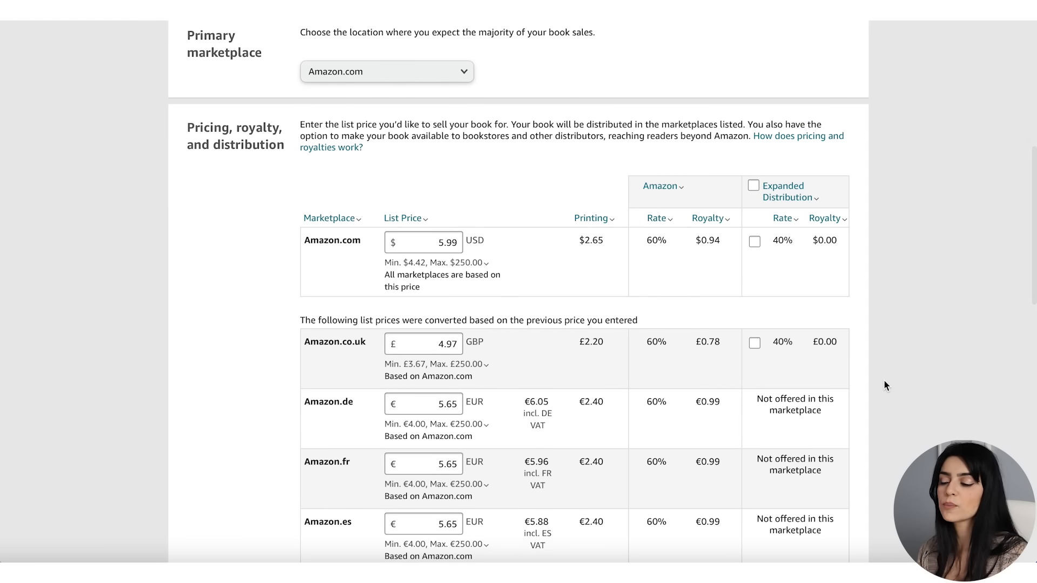
scroll(884, 382, down, 1)
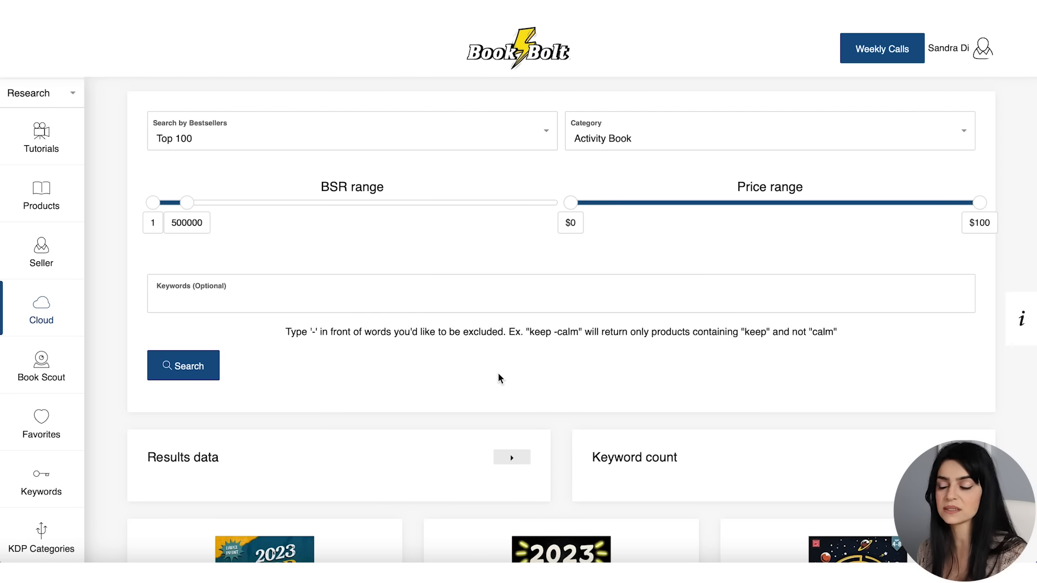
Switch to Book Bolt's Cloud research and expand the results data for Activity Book bestsellers to check the lowest, highest and average prices
scroll(230, 436, down, 1)
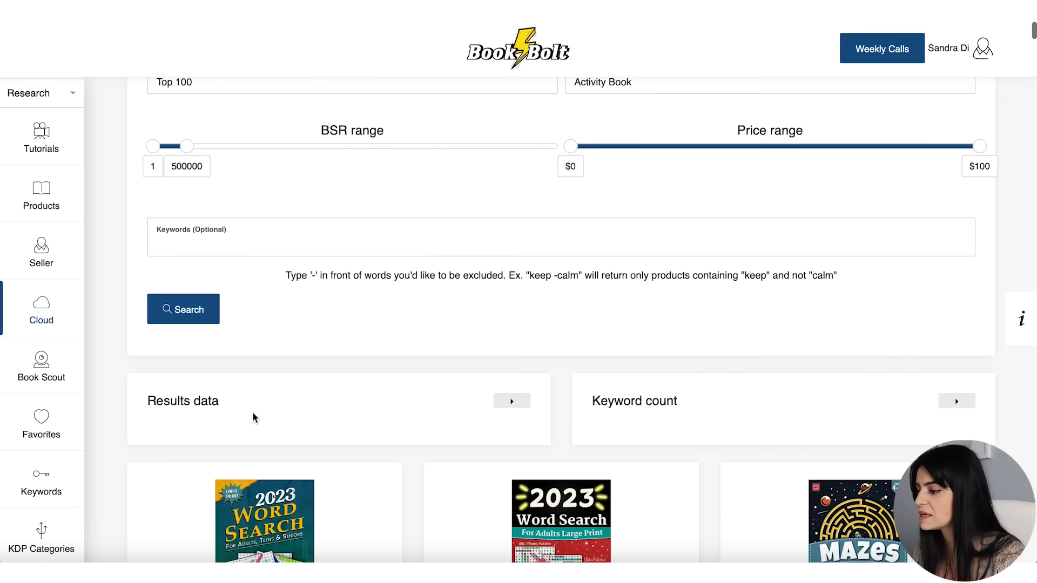
scroll(221, 408, down, 1)
scroll(216, 400, down, 1)
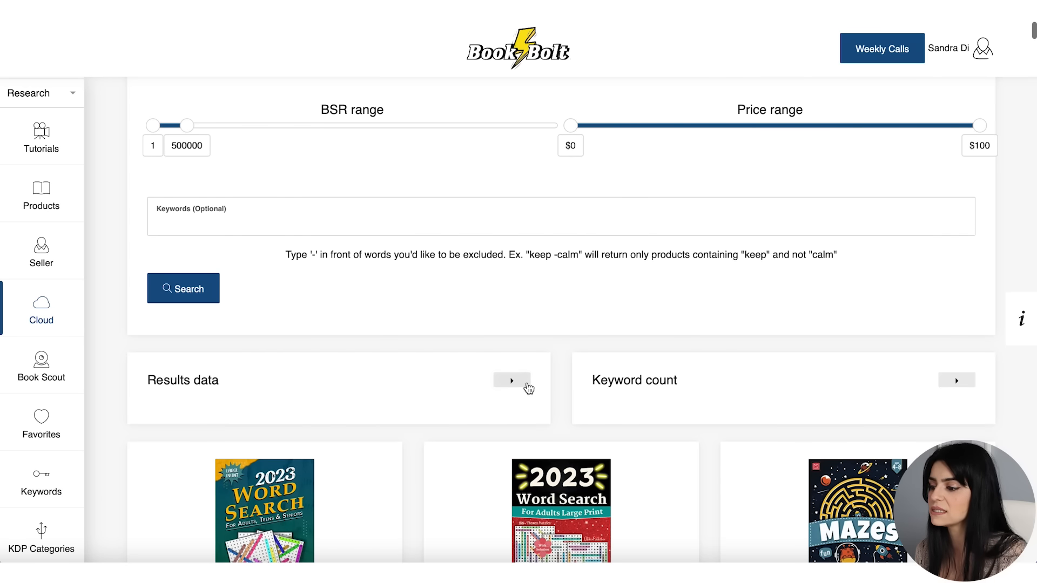
click(520, 378)
scroll(538, 393, down, 3)
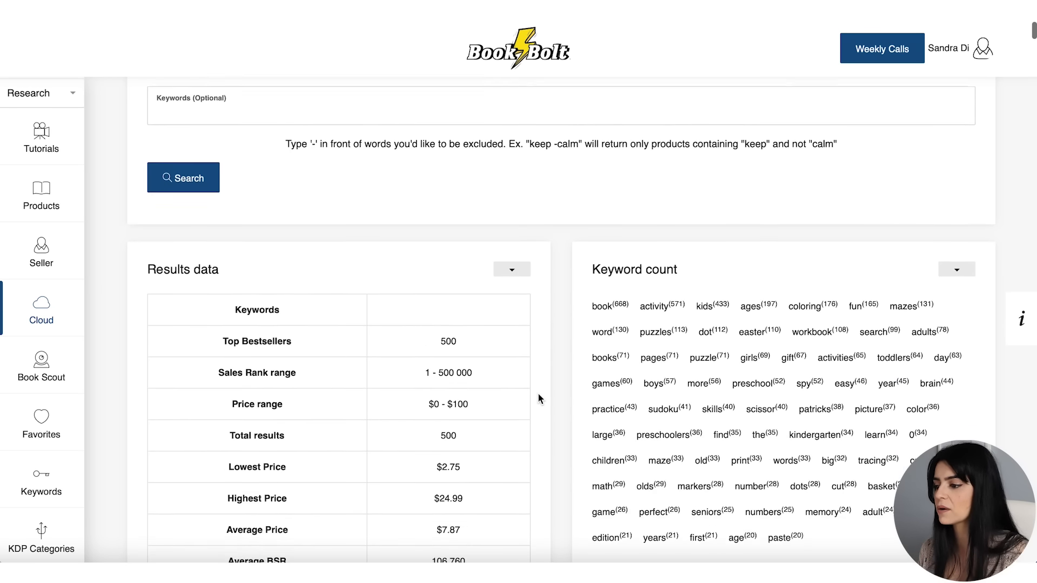
scroll(538, 393, down, 1)
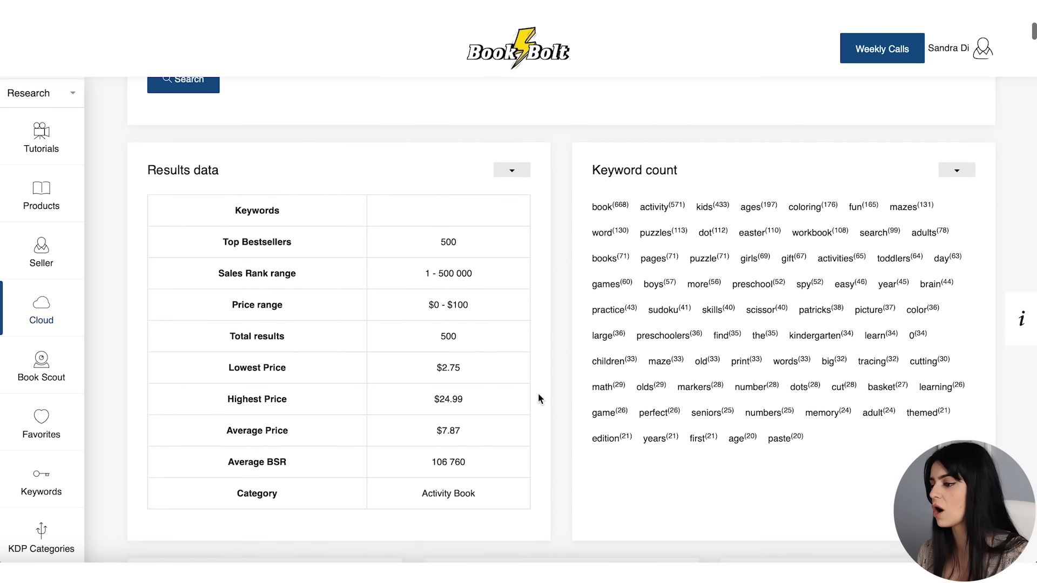
scroll(248, 353, down, 1)
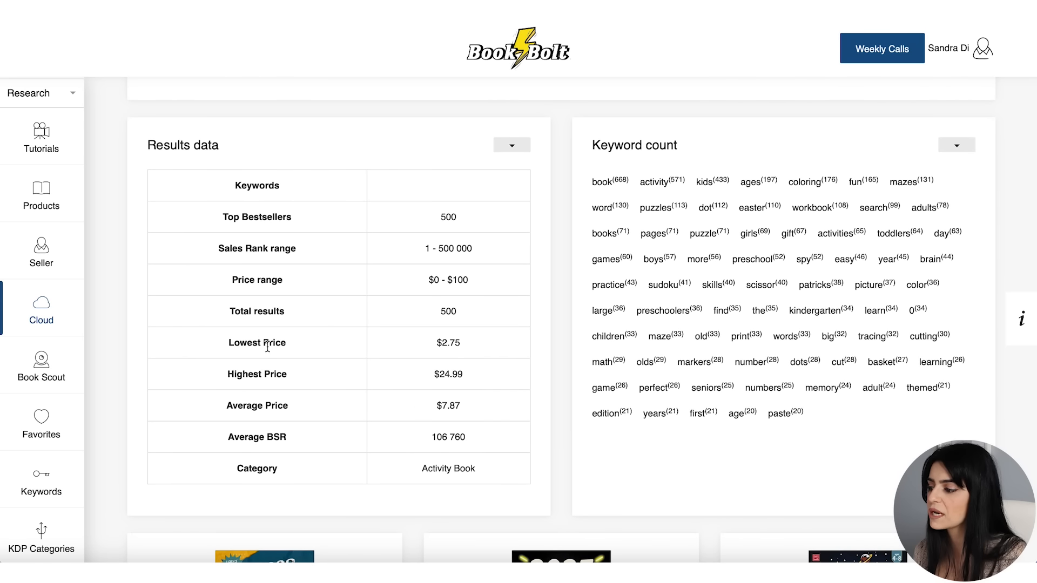
scroll(257, 346, down, 1)
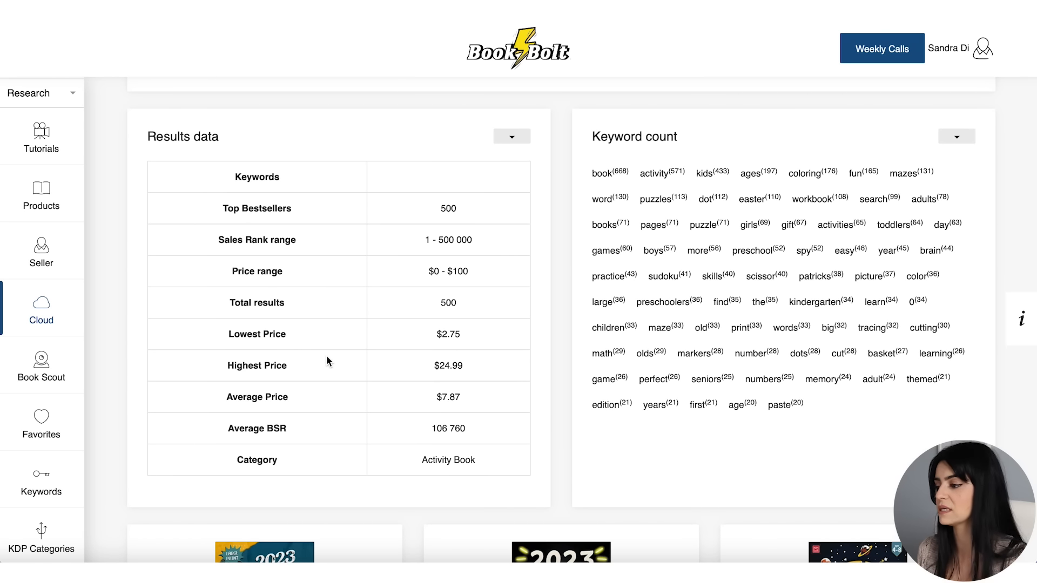